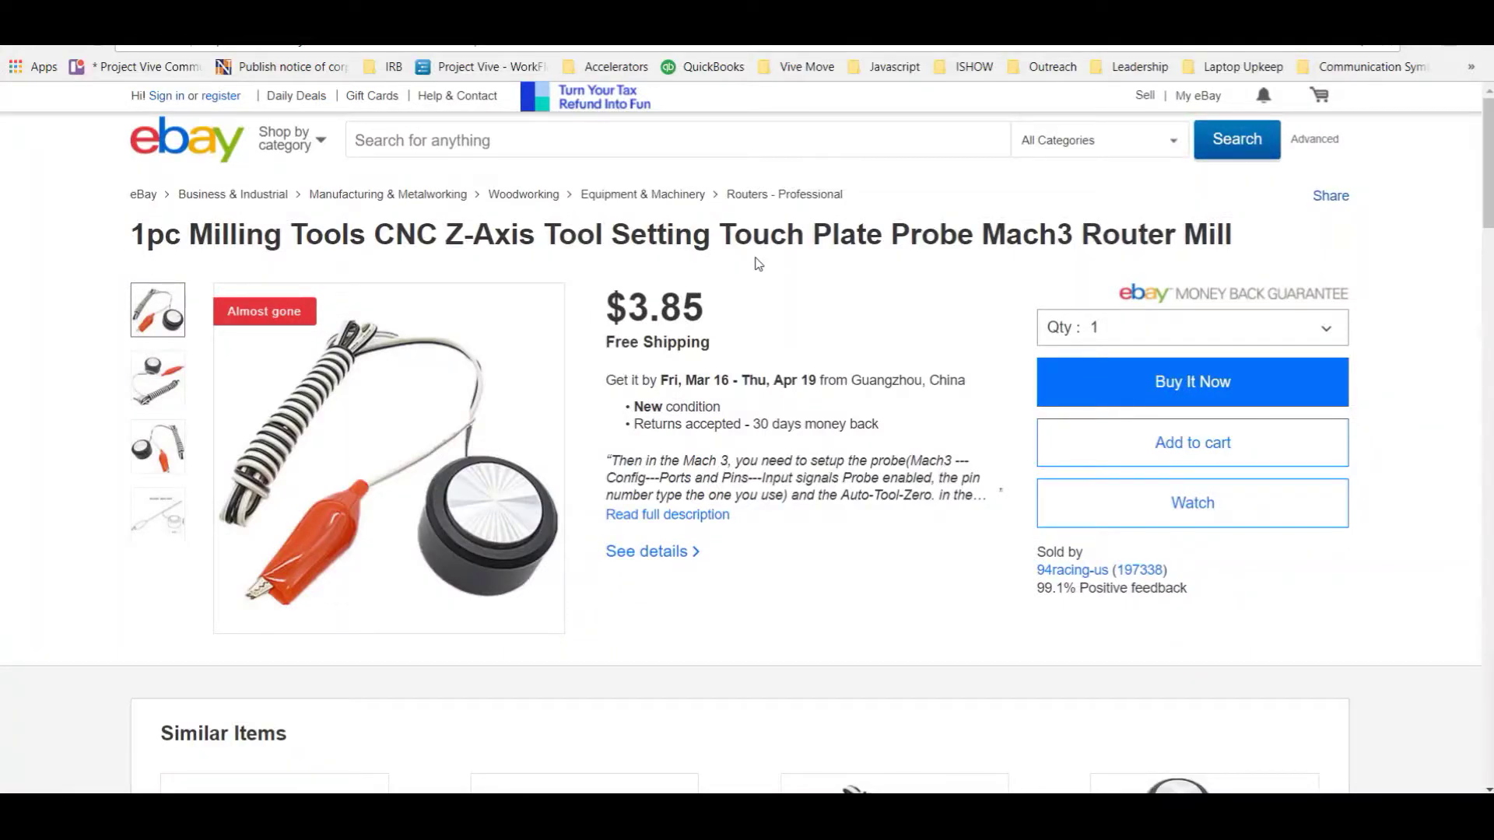
# Step: Go to the centroidcncforum.com site in Edge
pyautogui.scroll(-5, 931, 264)
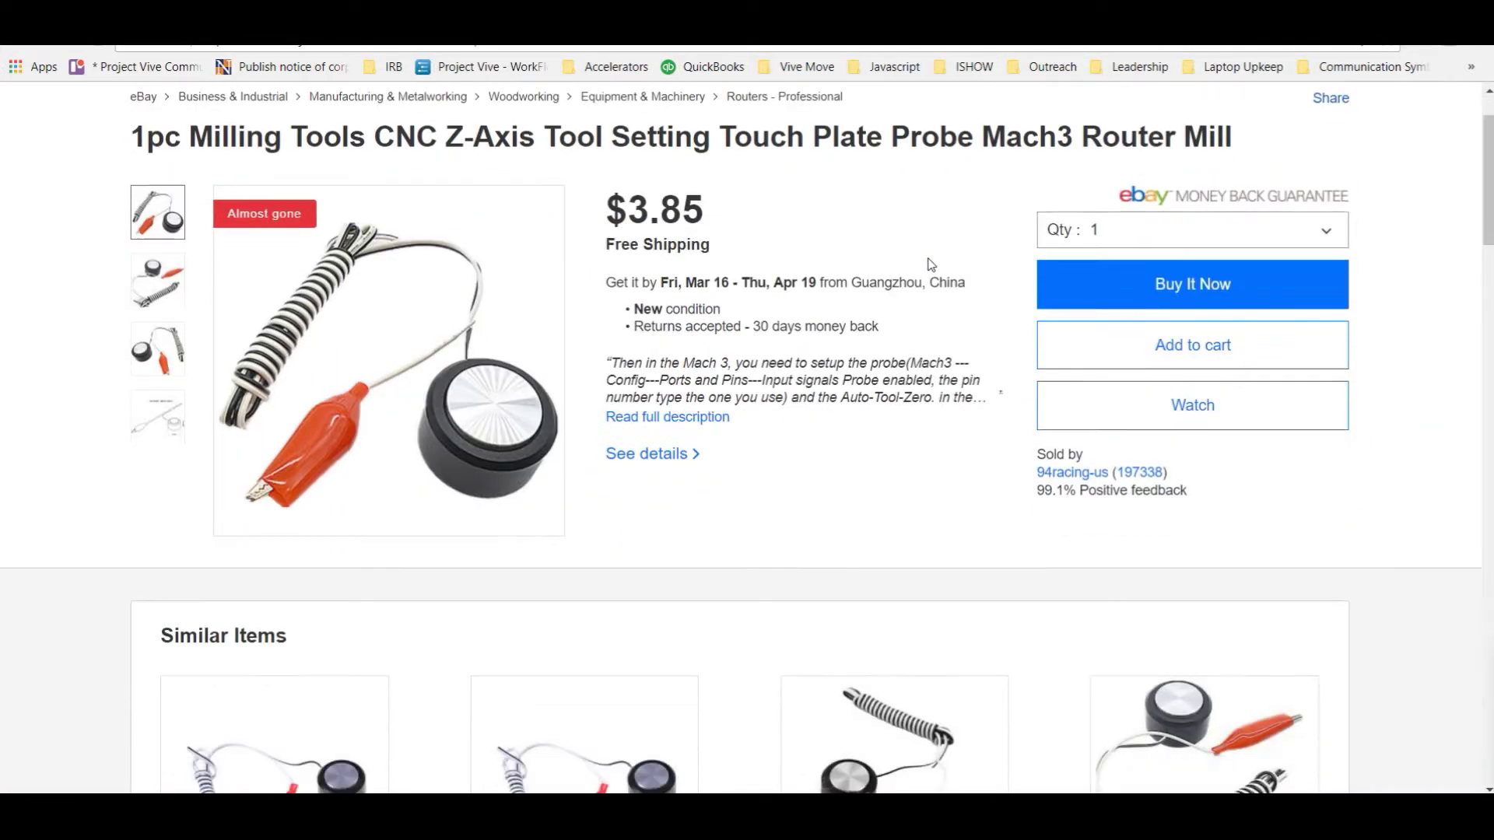
pyautogui.scroll(-1, 931, 264)
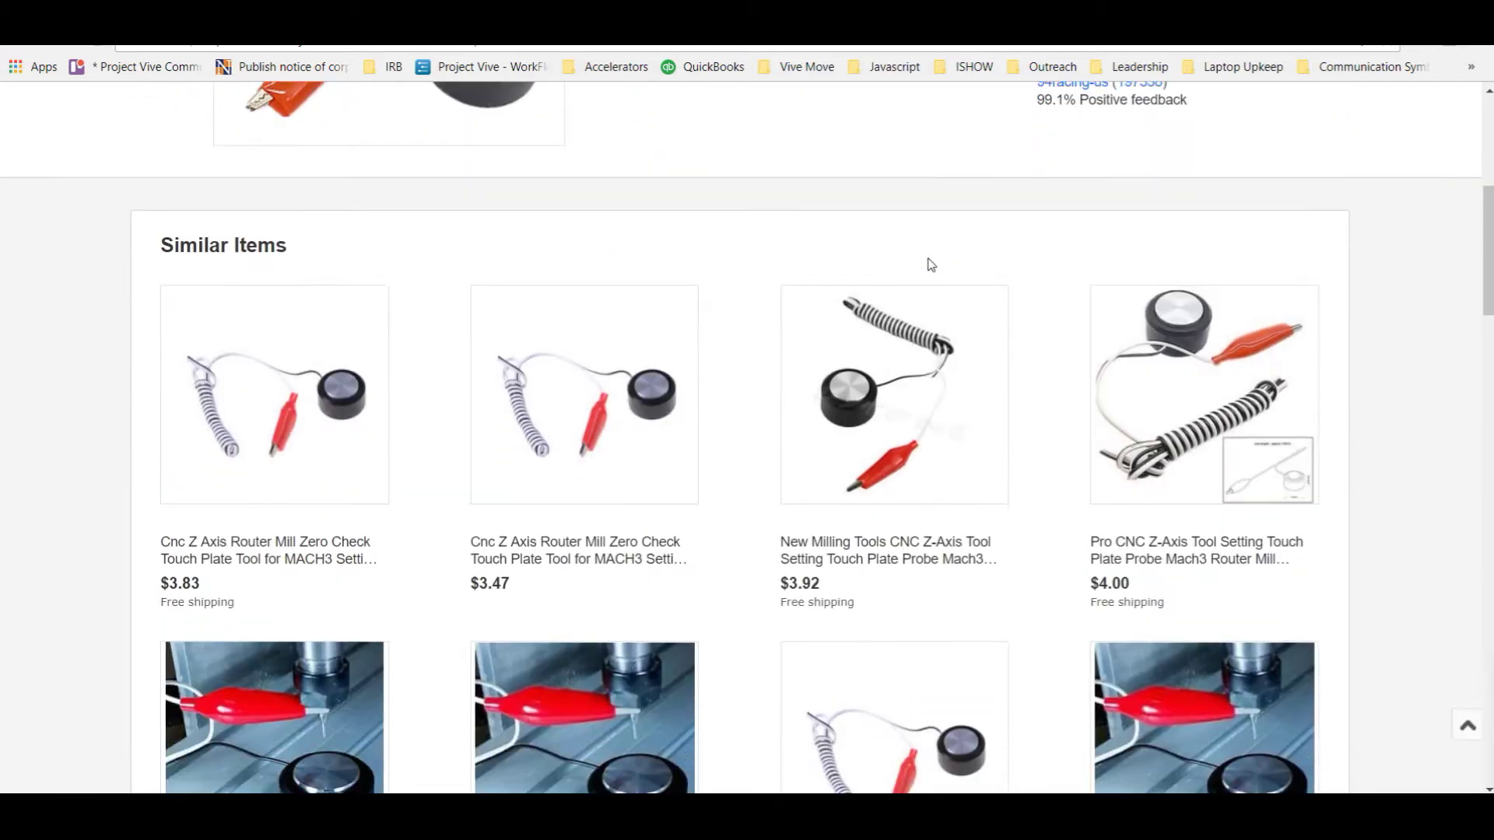
pyautogui.scroll(-2, 1001, 262)
pyautogui.scroll(-4, 1005, 263)
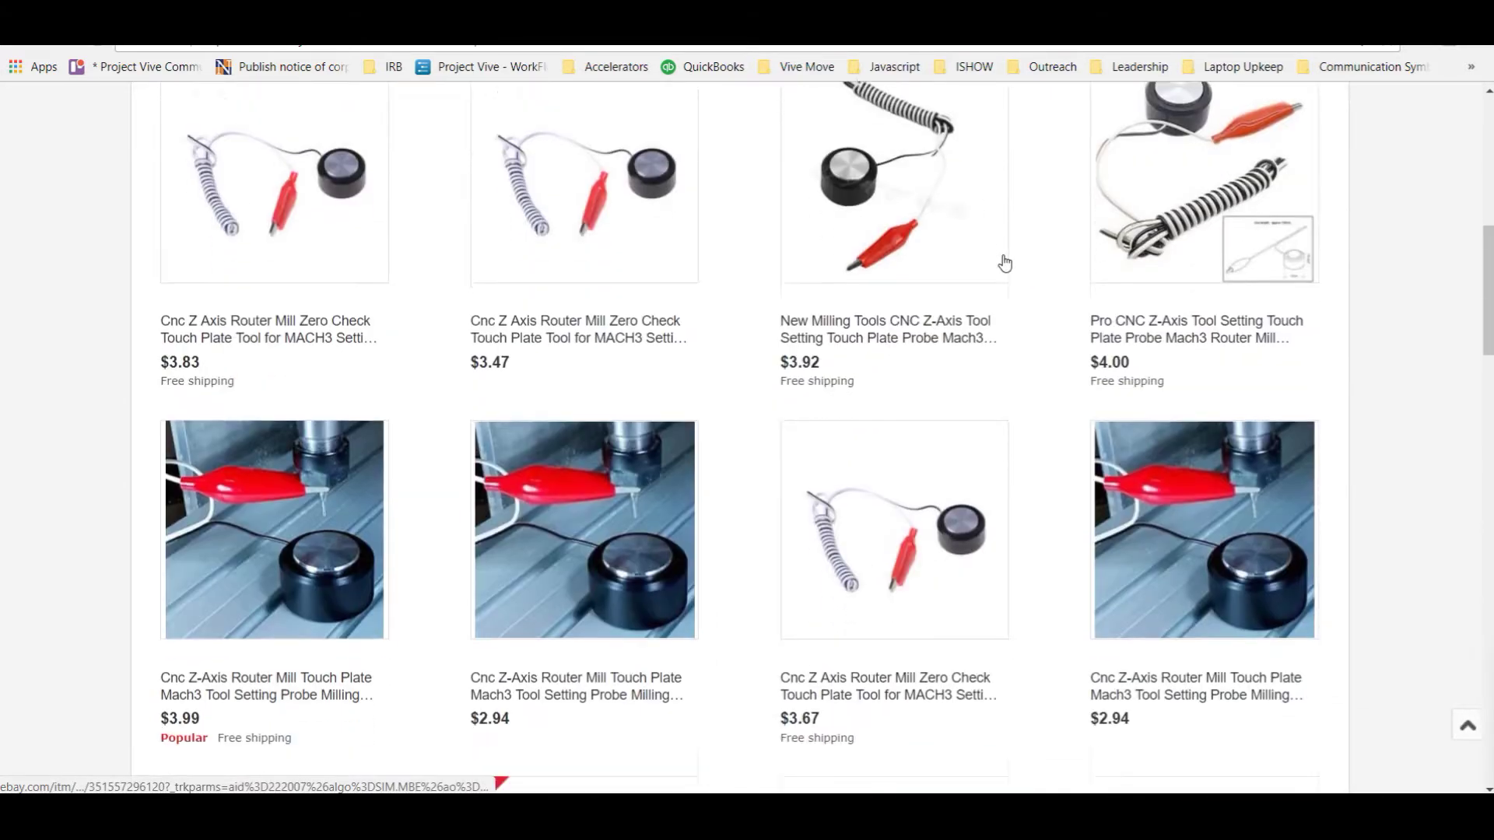
pyautogui.scroll(-2, 1005, 263)
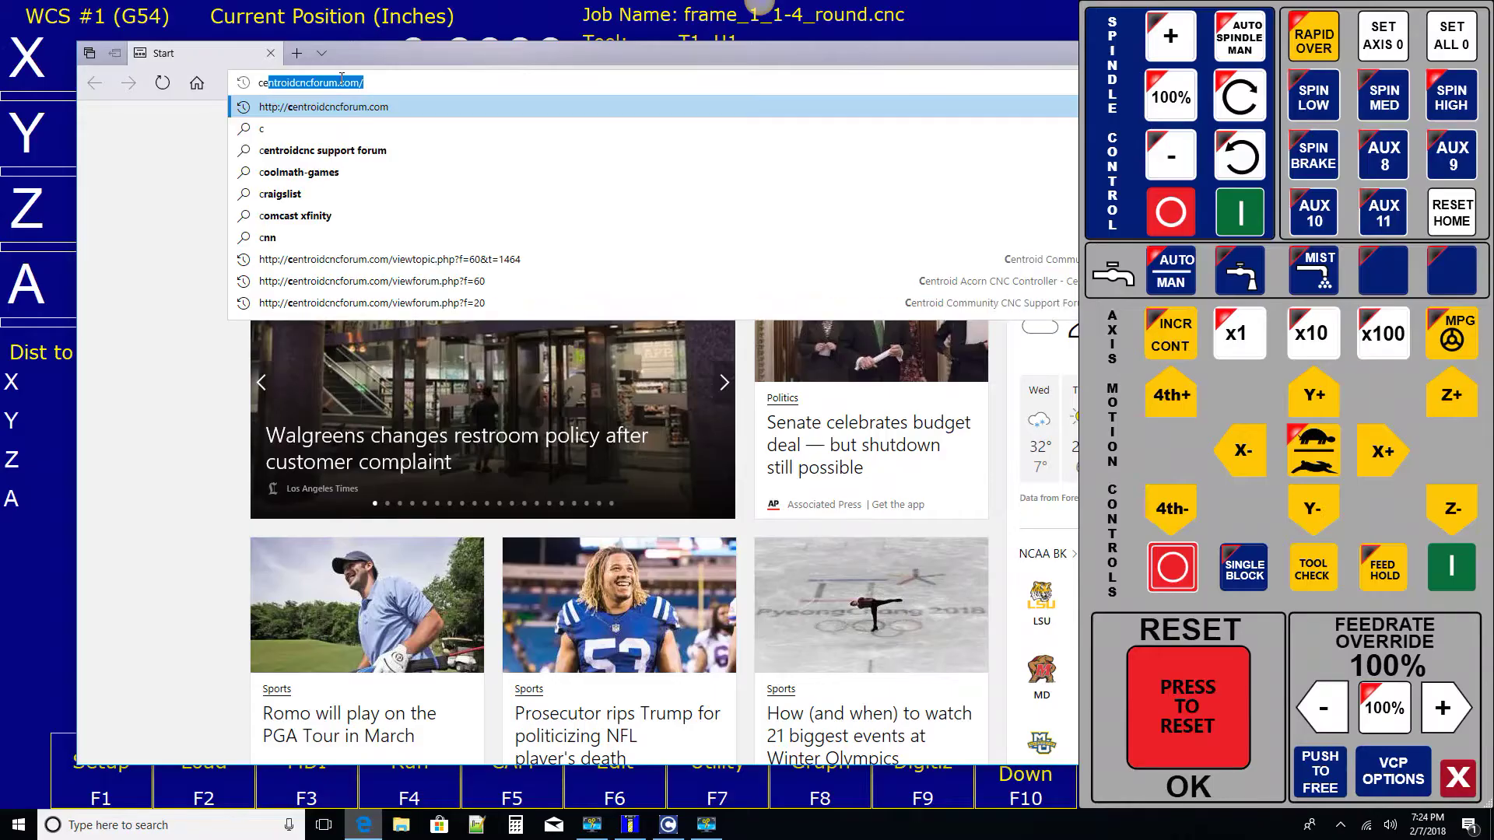
pyautogui.click(325, 109)
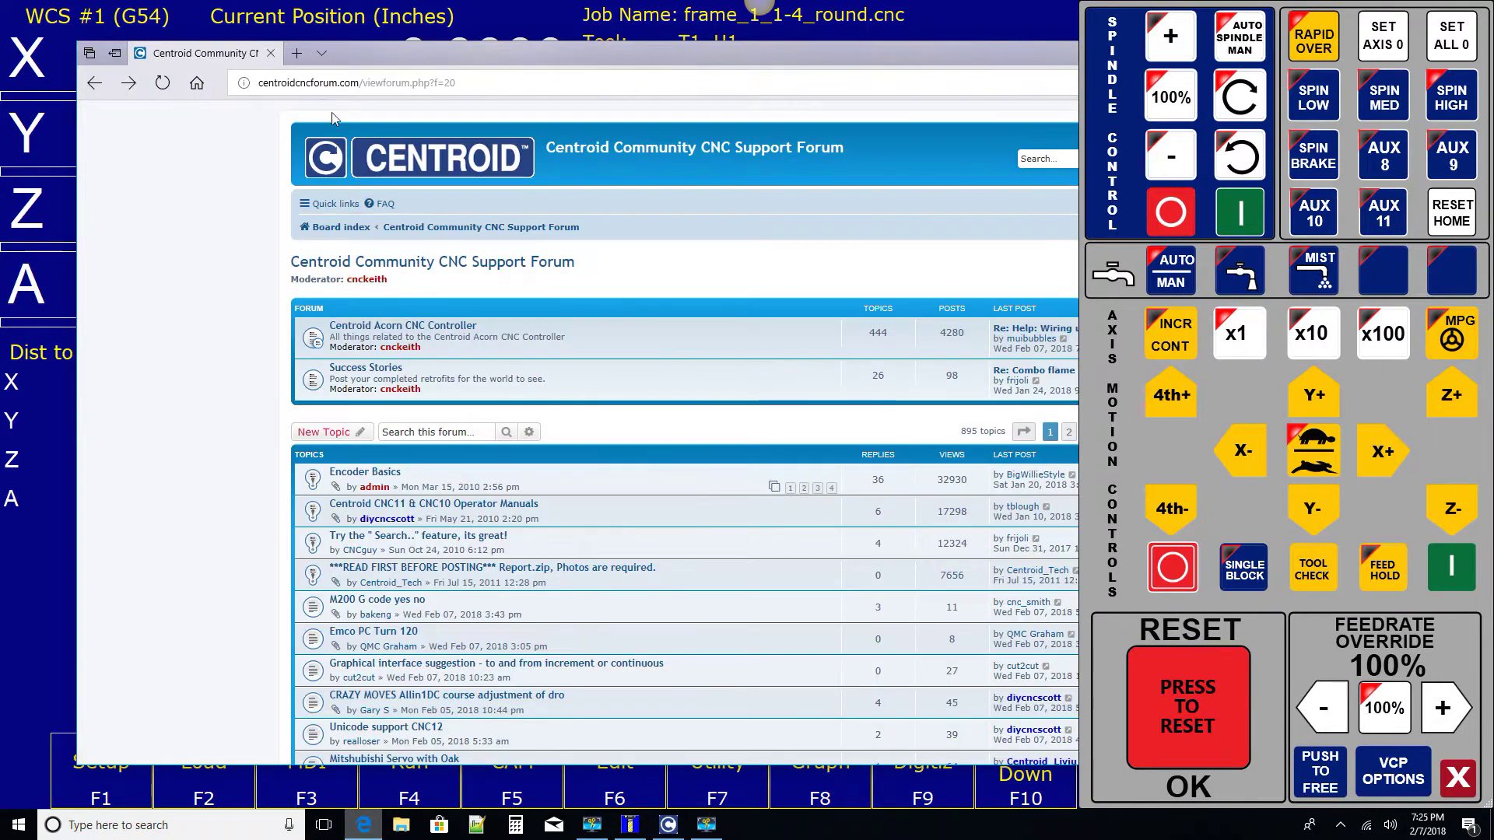
# Step: Open the Tool Setting Options For Routers topic in the Centroid Acorn CNC Controller forum
pyautogui.click(447, 328)
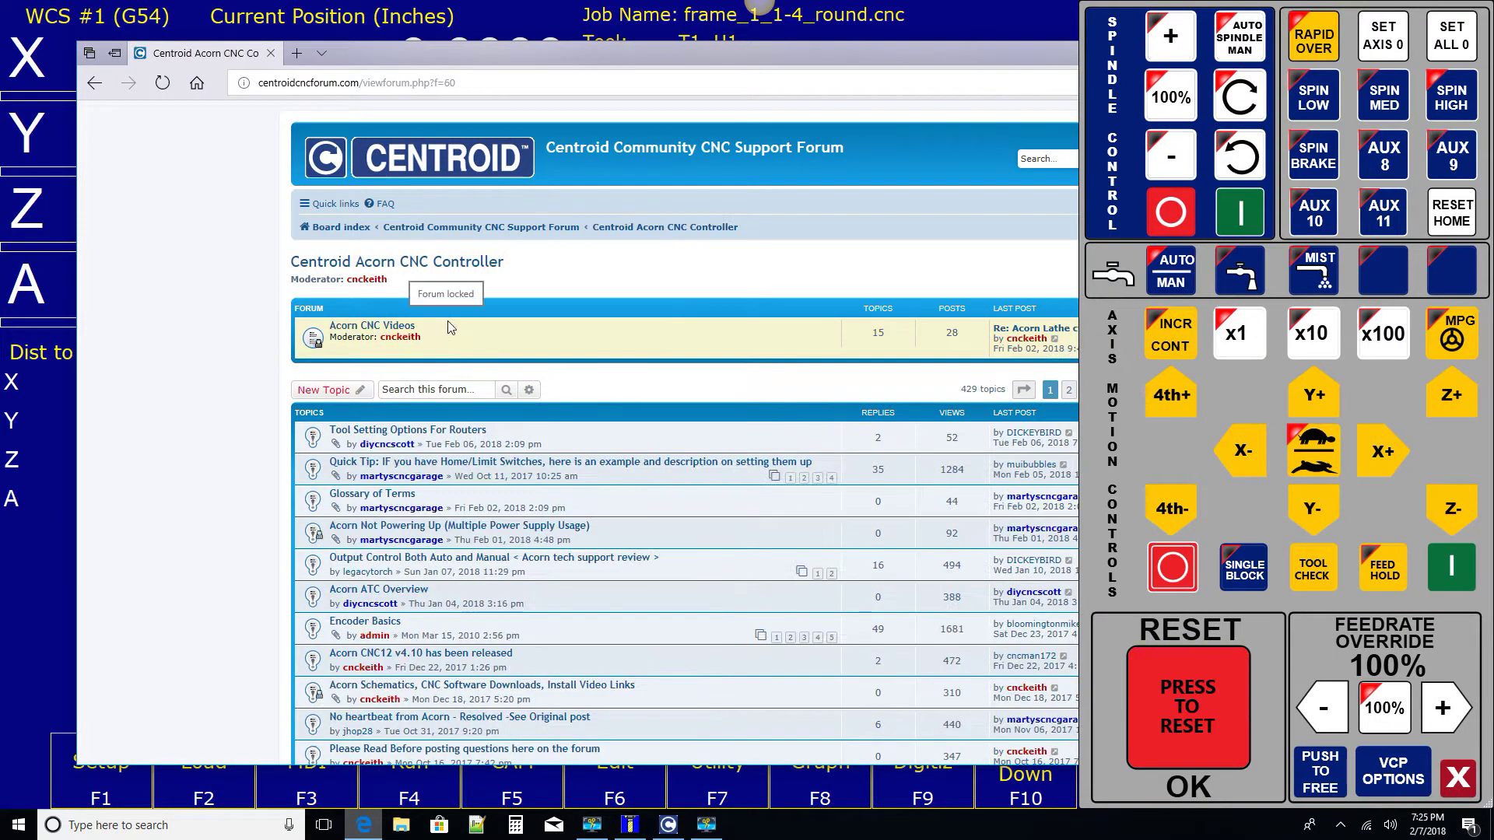
pyautogui.scroll(-1, 446, 320)
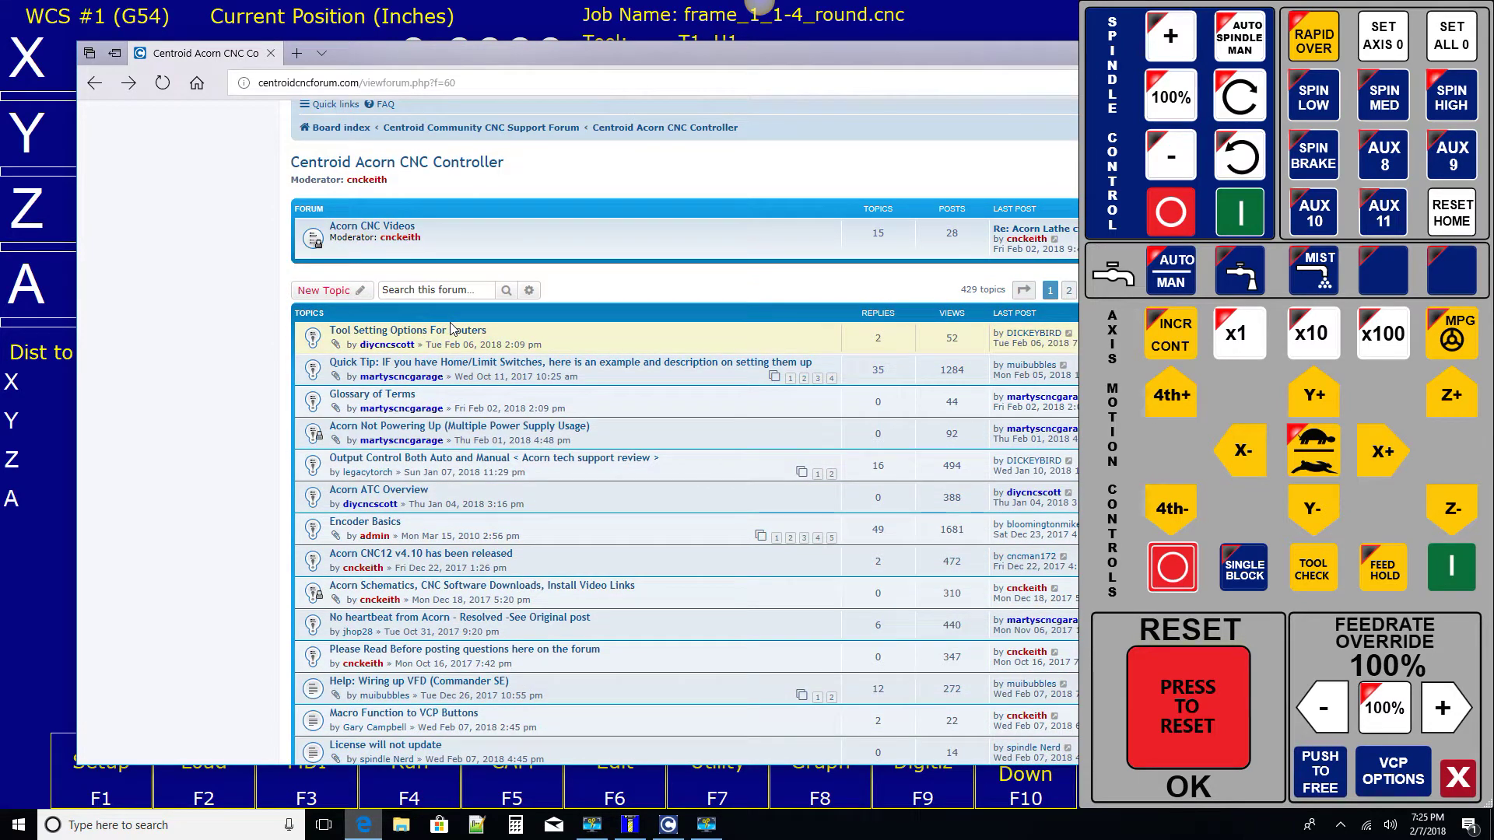
pyautogui.click(438, 333)
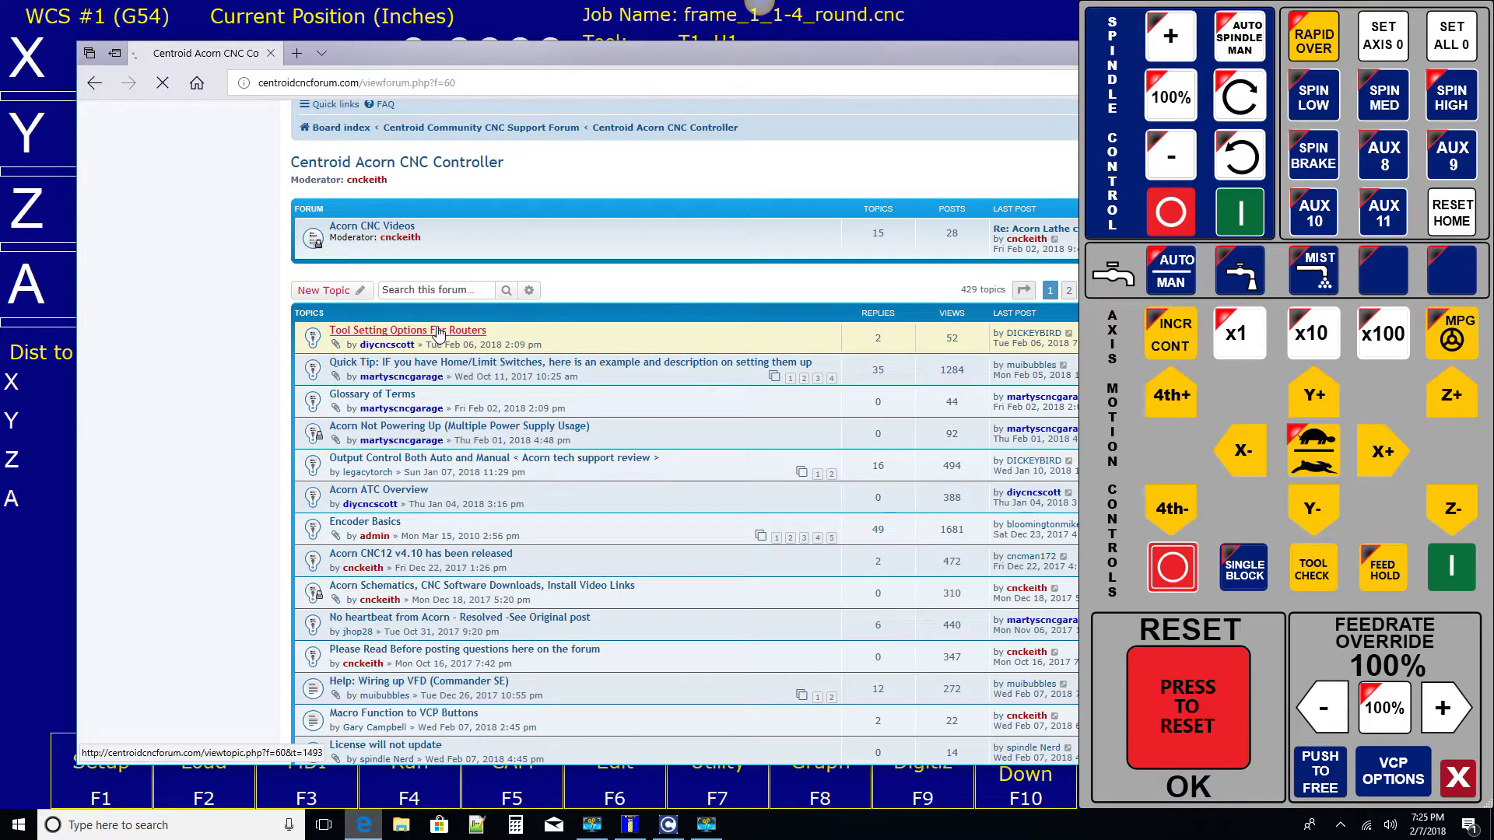
# Step: Download mfunc6JogToToolTouchOff-tt1.mac, expand its other save options, and bring up File Explorer
pyautogui.scroll(-3, 288, 308)
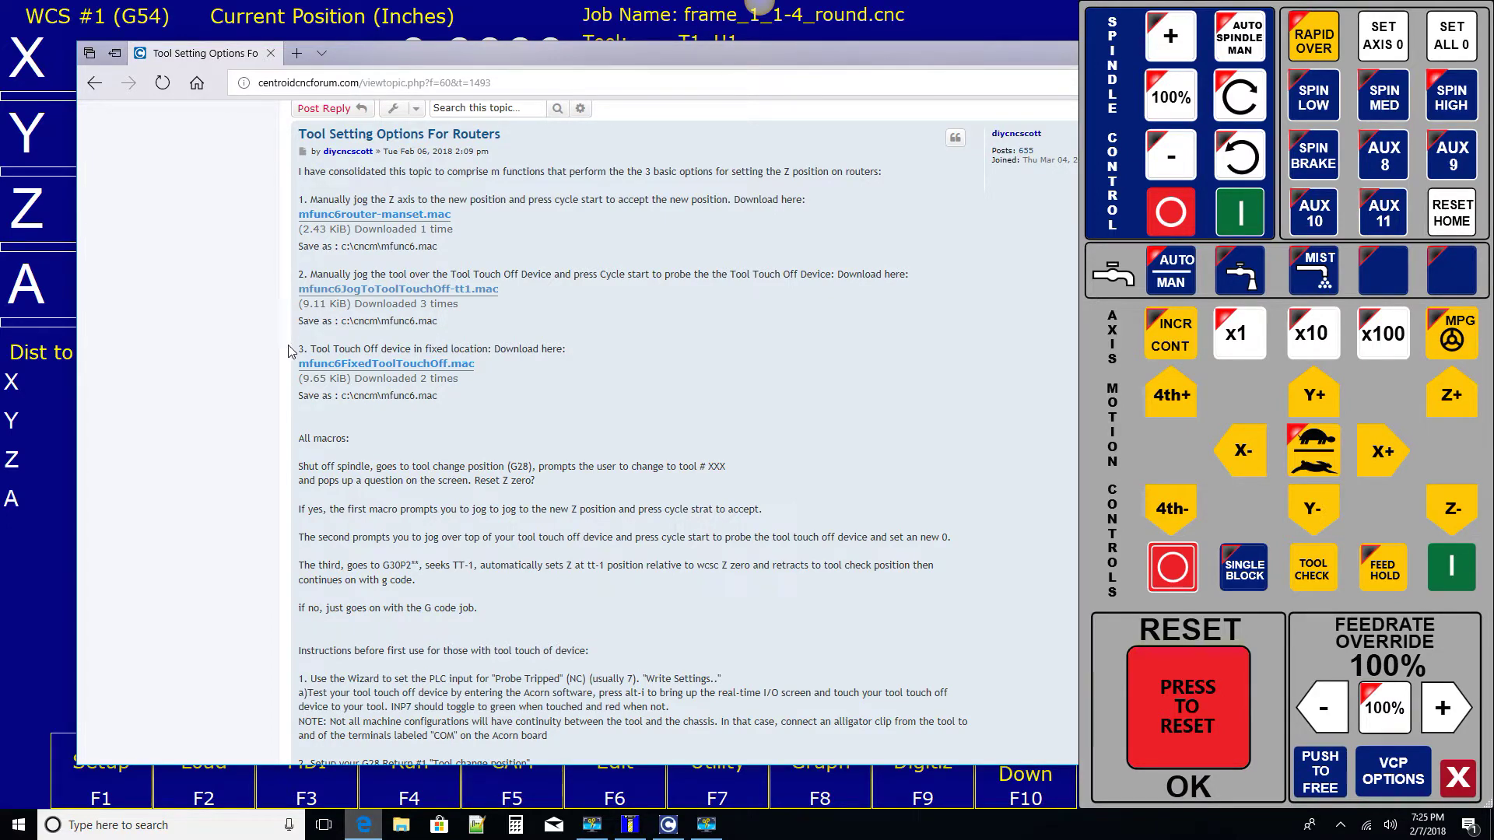
pyautogui.click(347, 291)
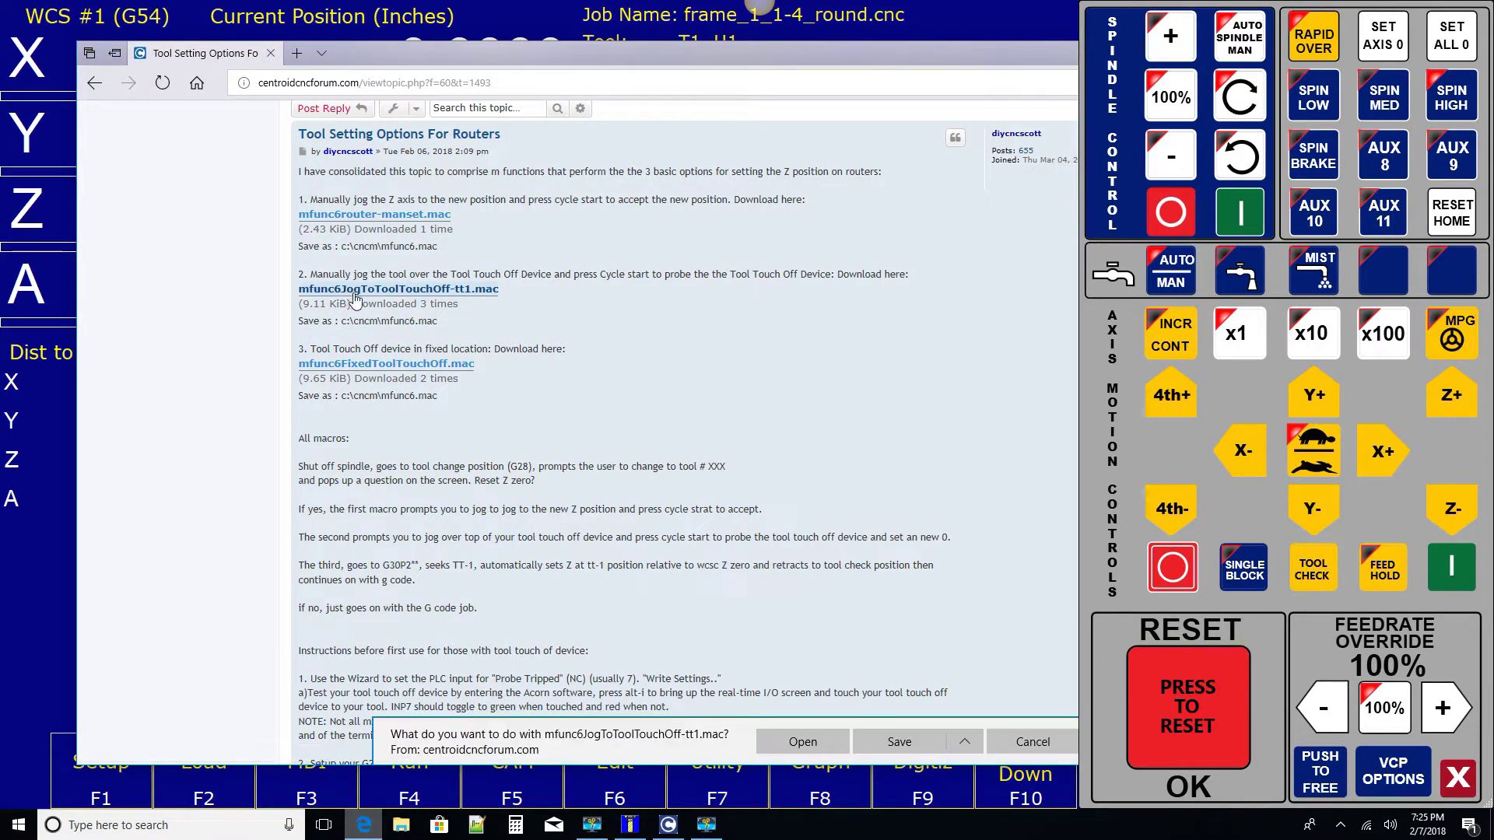
pyautogui.click(962, 743)
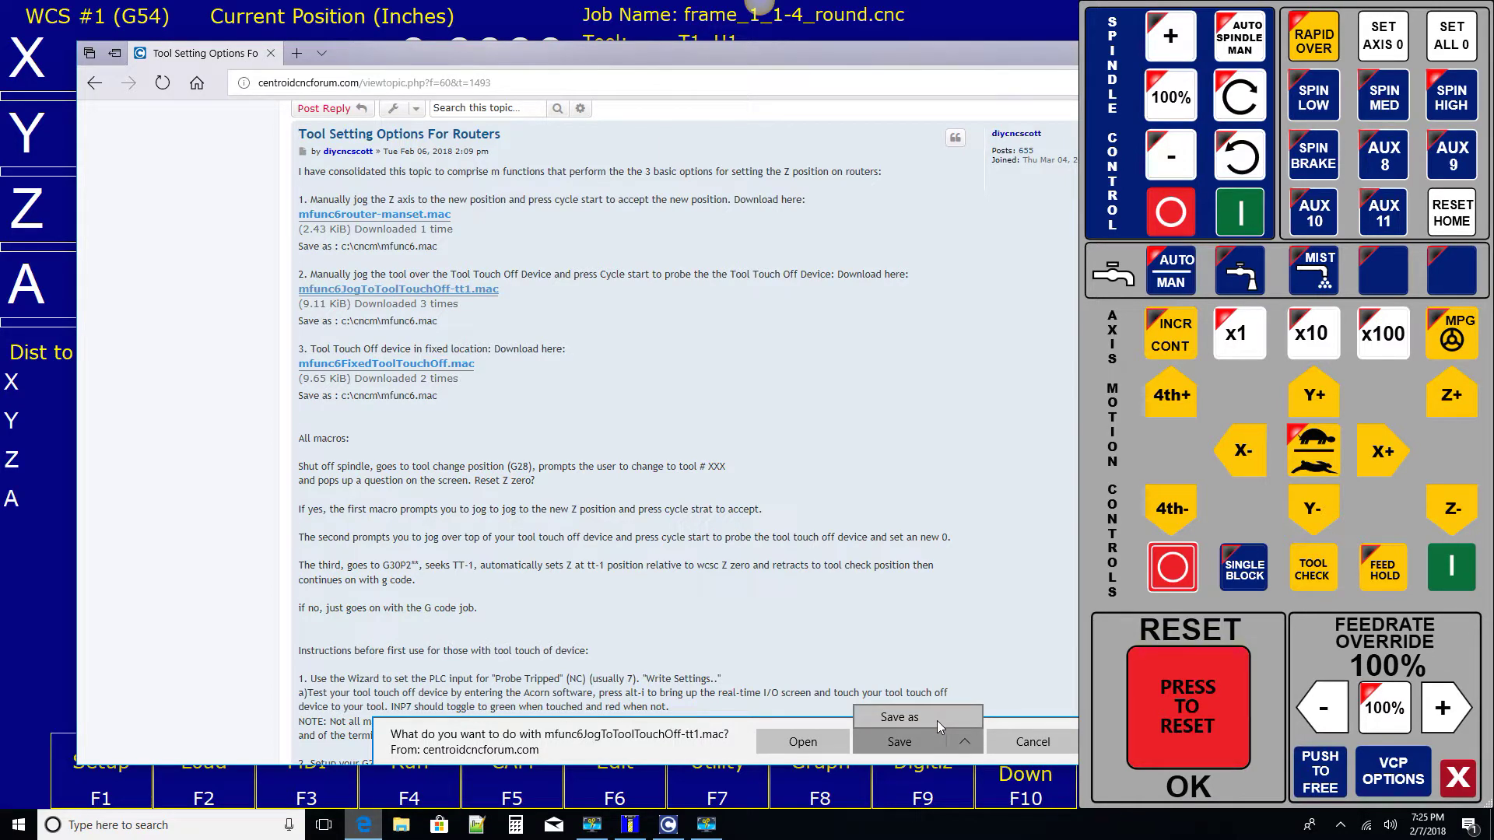
pyautogui.click(398, 827)
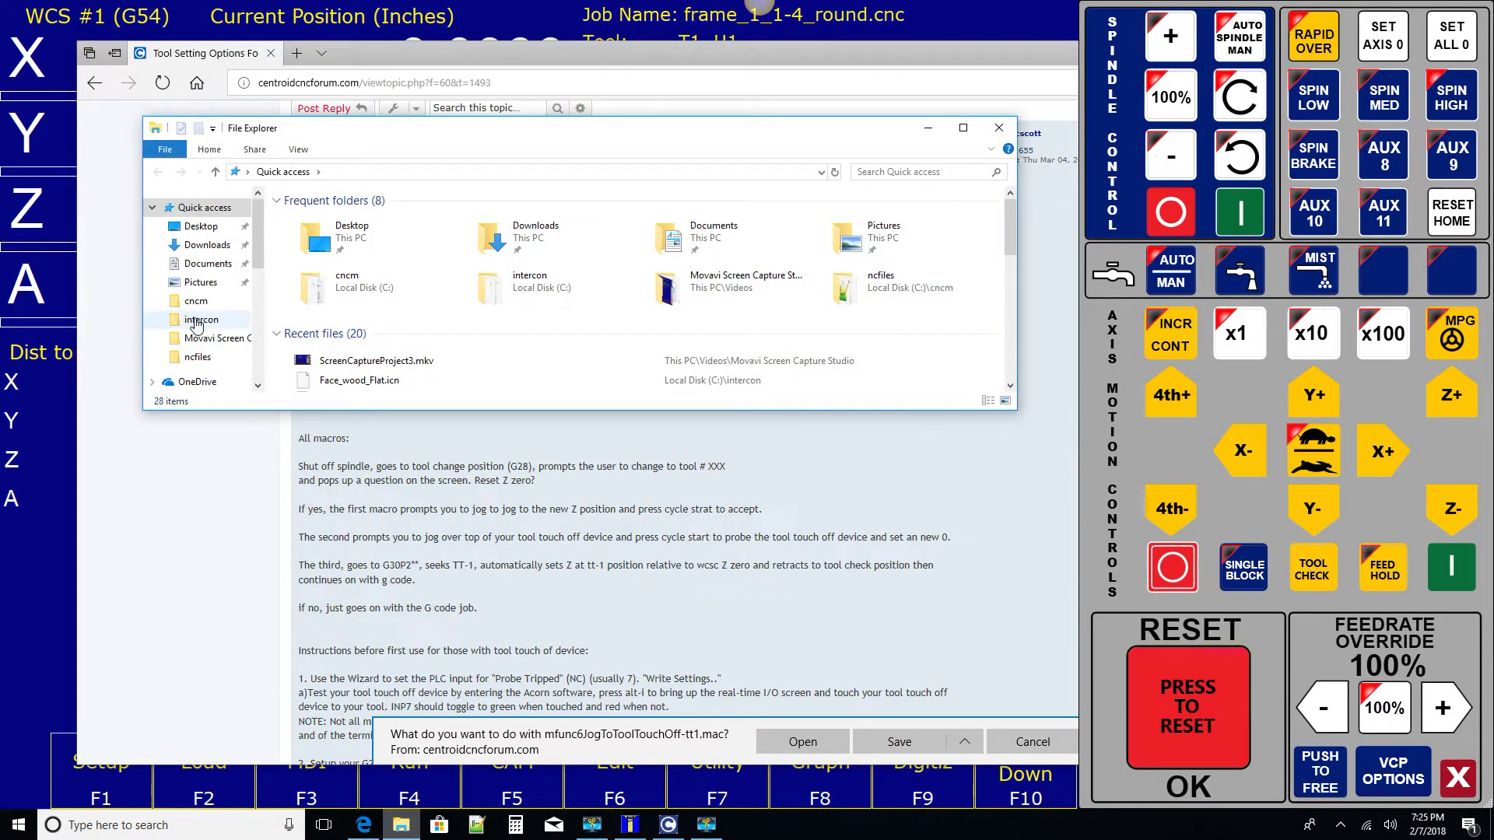
# Step: Go to C:\cncm and delete the old mfunc6Backup.mac
pyautogui.click(196, 300)
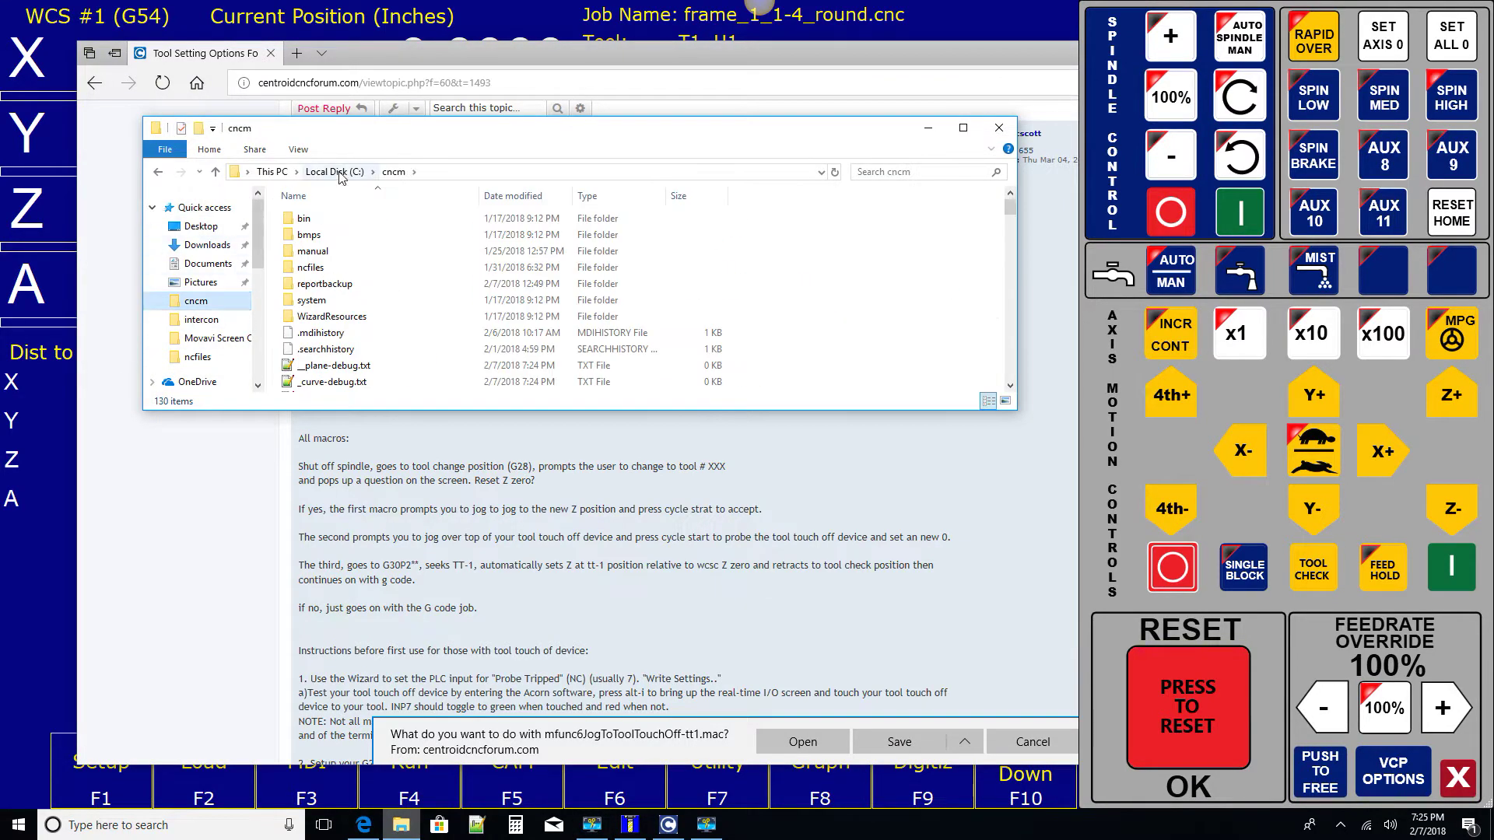
pyautogui.click(336, 172)
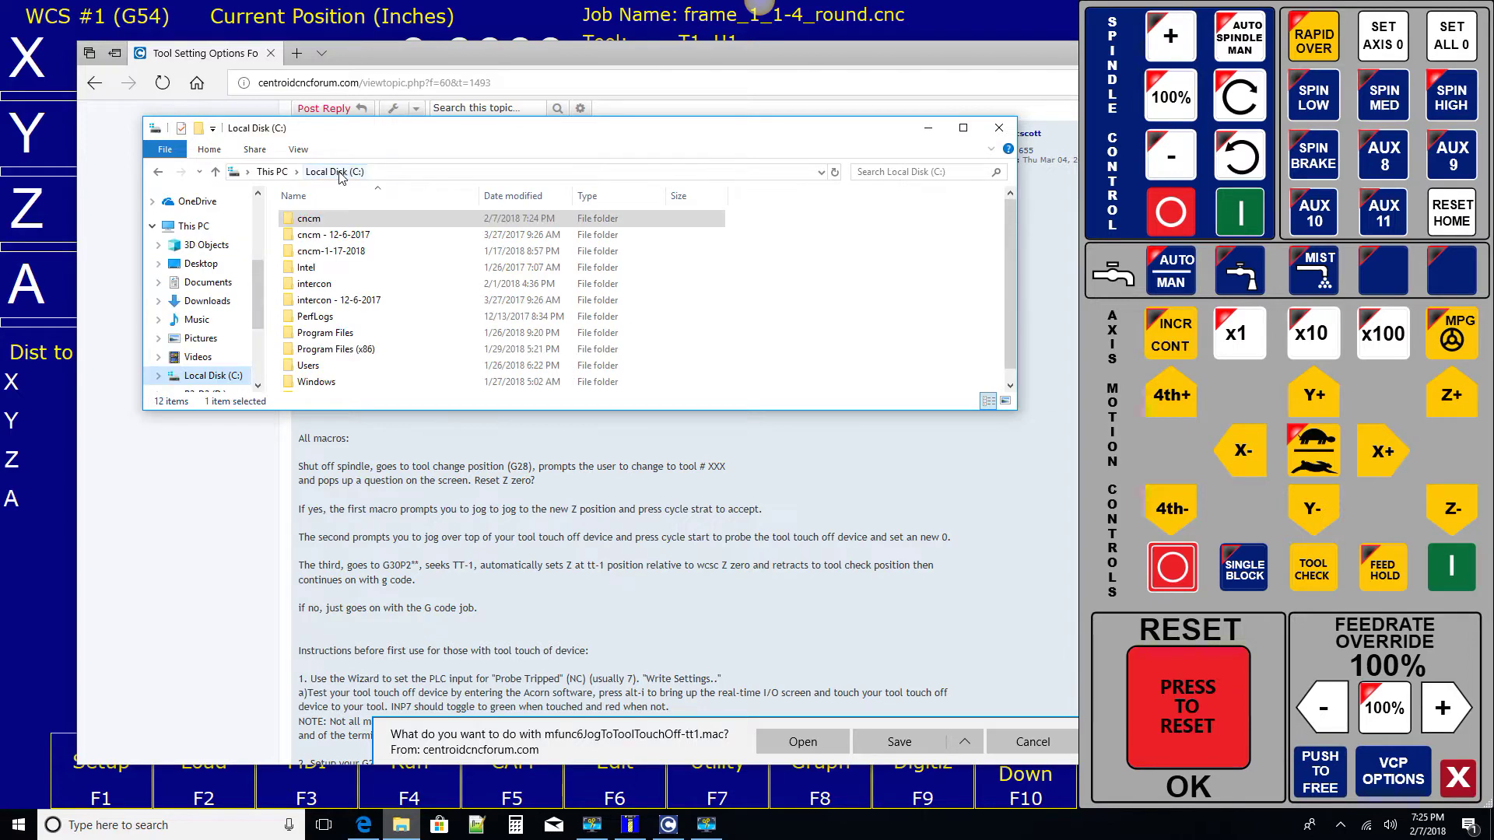
pyautogui.doubleClick(315, 219)
pyautogui.scroll(-3, 376, 291)
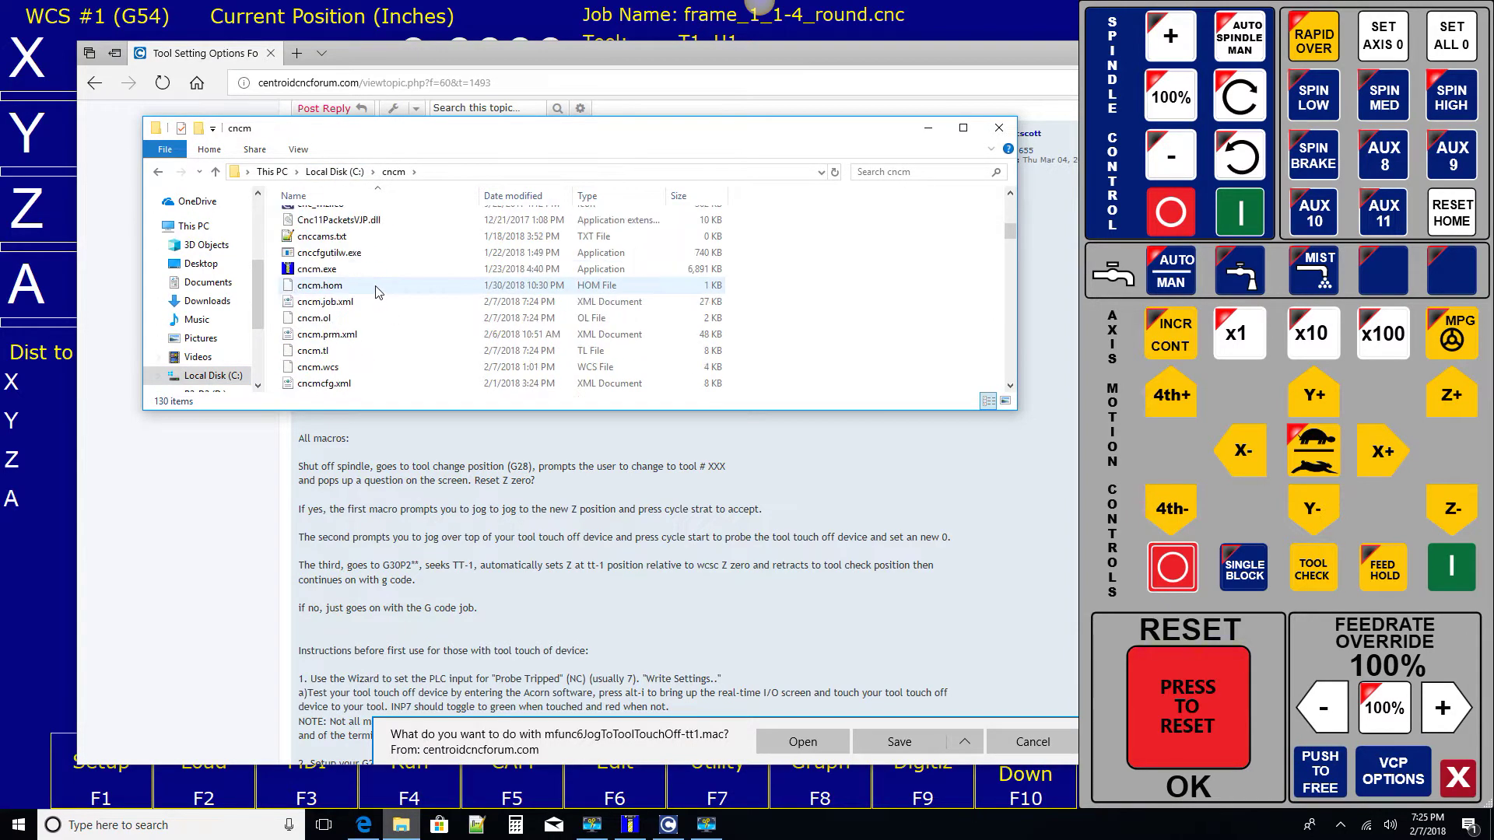
pyautogui.scroll(-10, 375, 289)
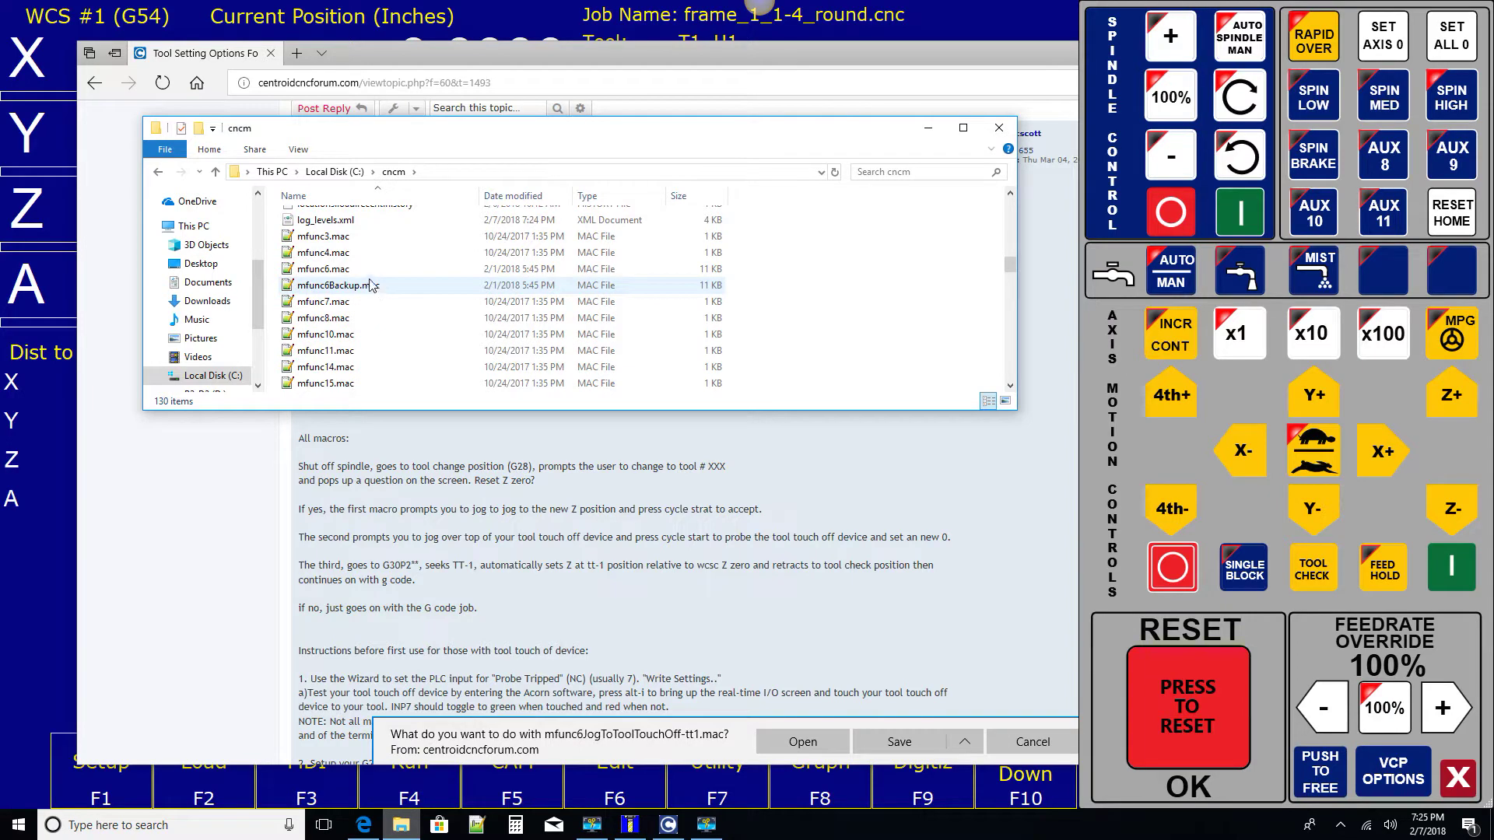
pyautogui.click(363, 290)
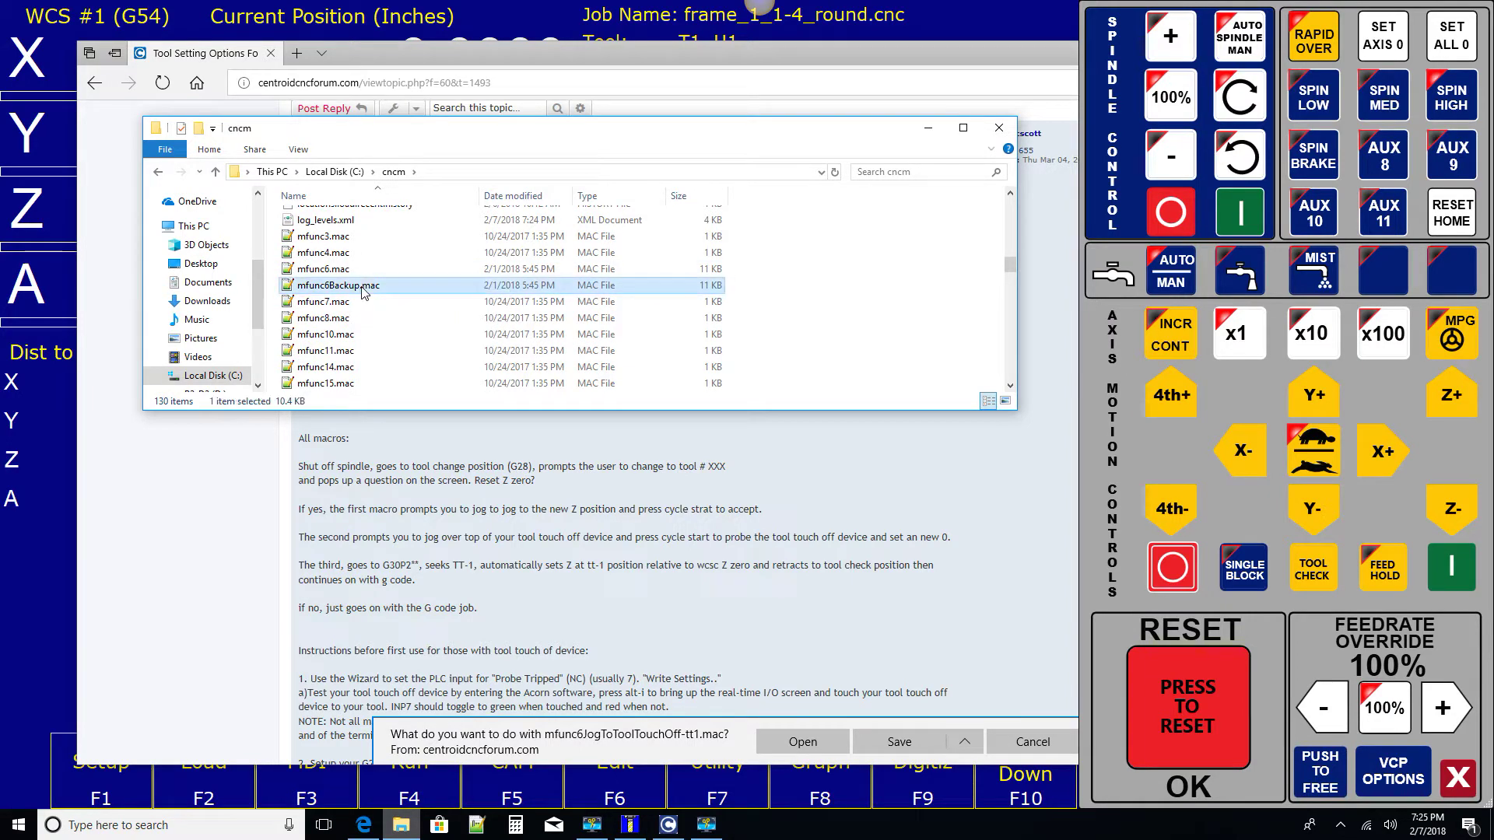
pyautogui.press('Delete')
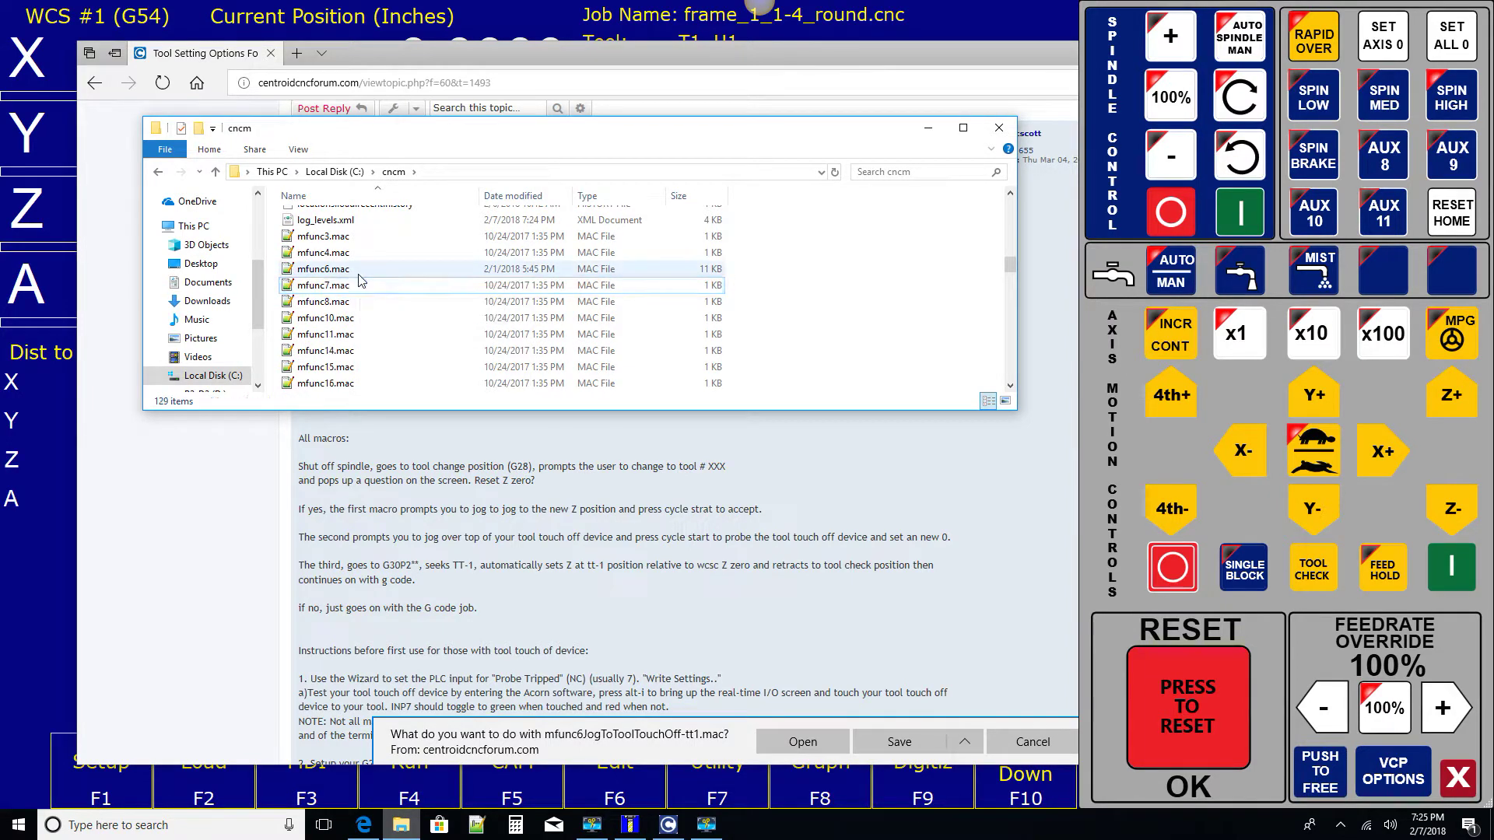
# Step: Duplicate mfunc6.mac and rename the copy to mfunc6Backup.mac
pyautogui.click(351, 273)
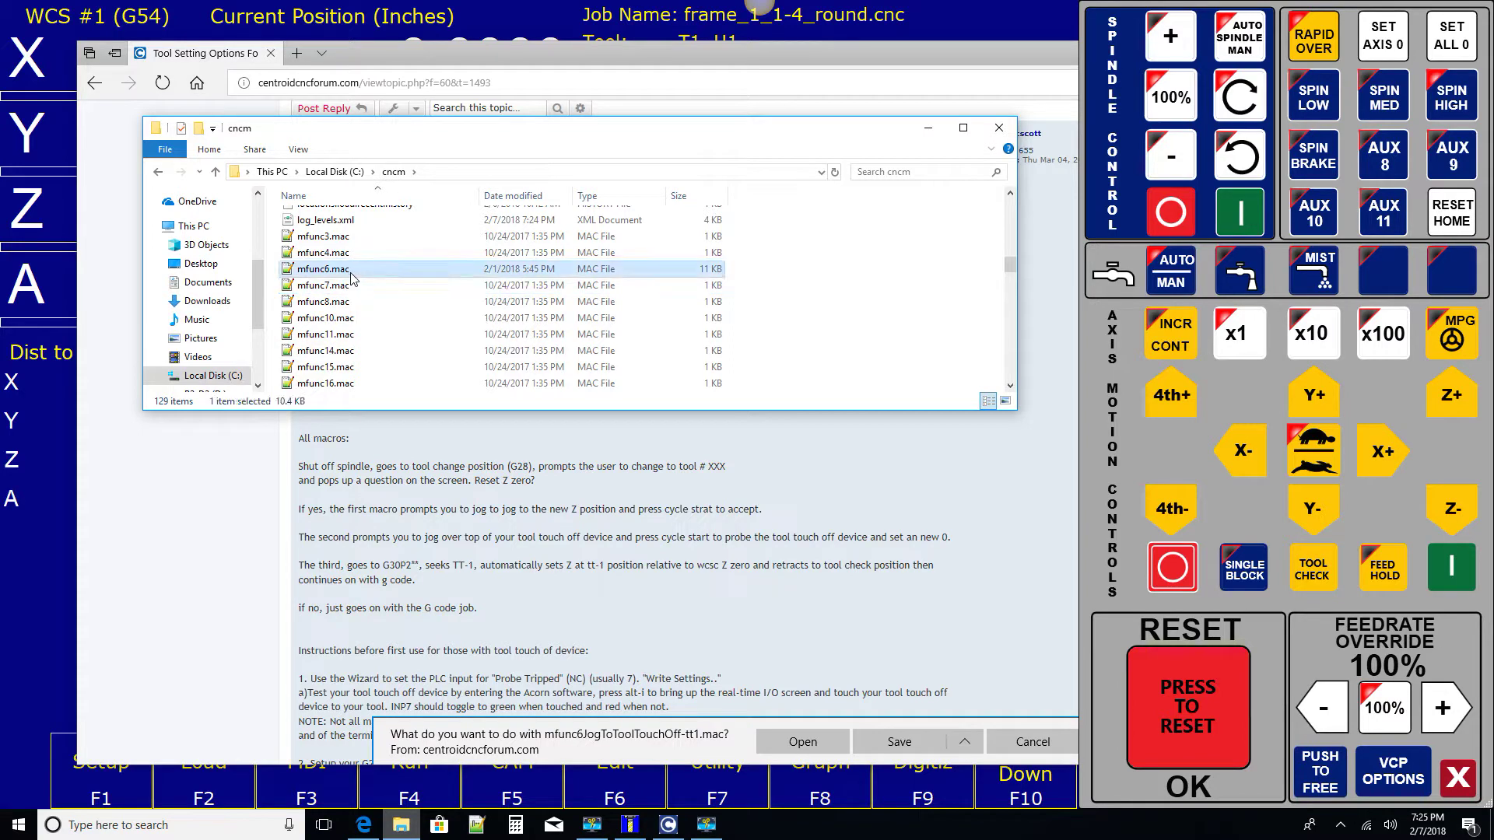
pyautogui.rightClick(350, 272)
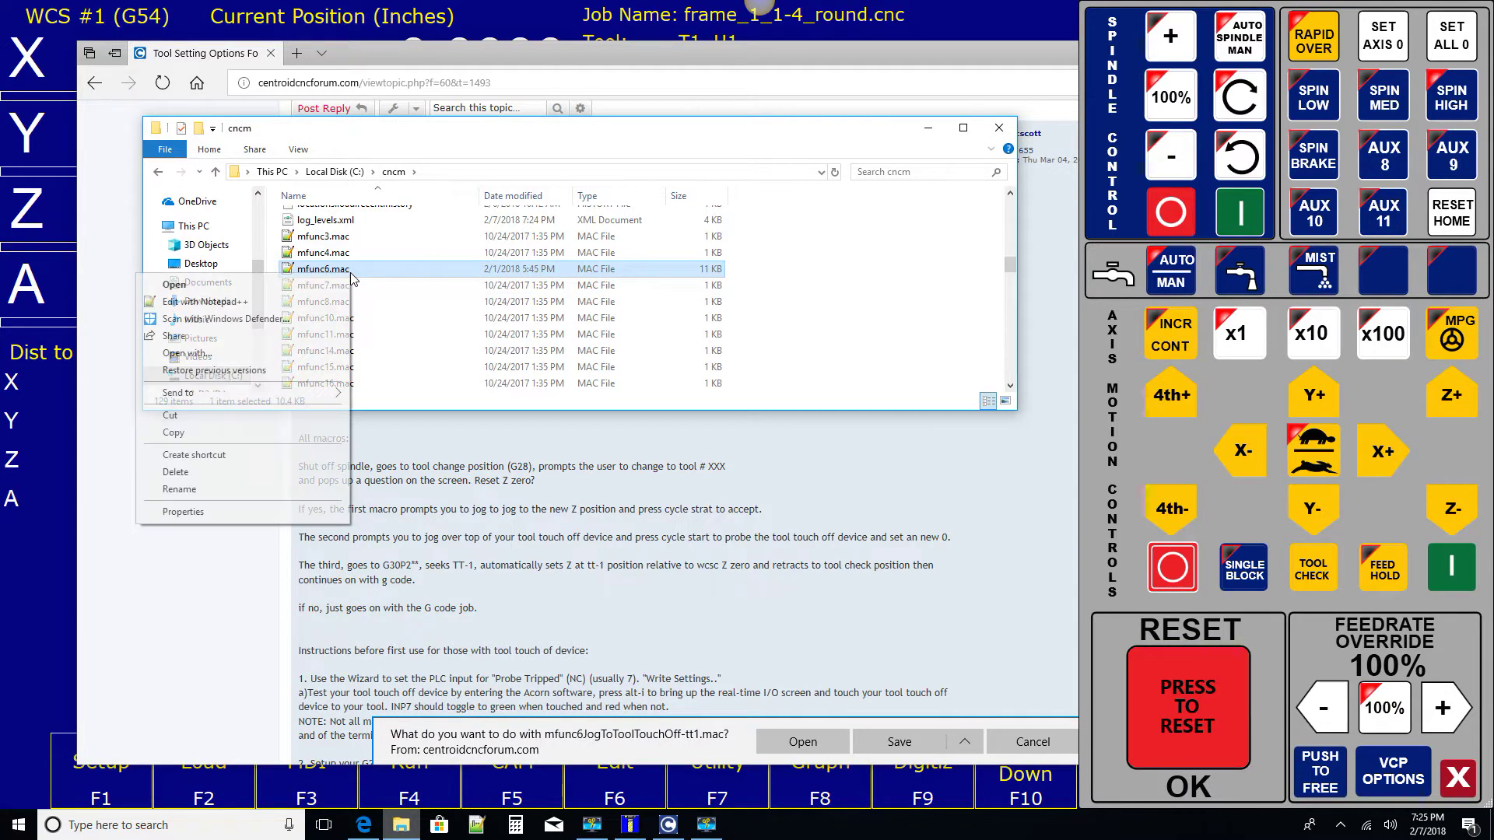
pyautogui.click(289, 425)
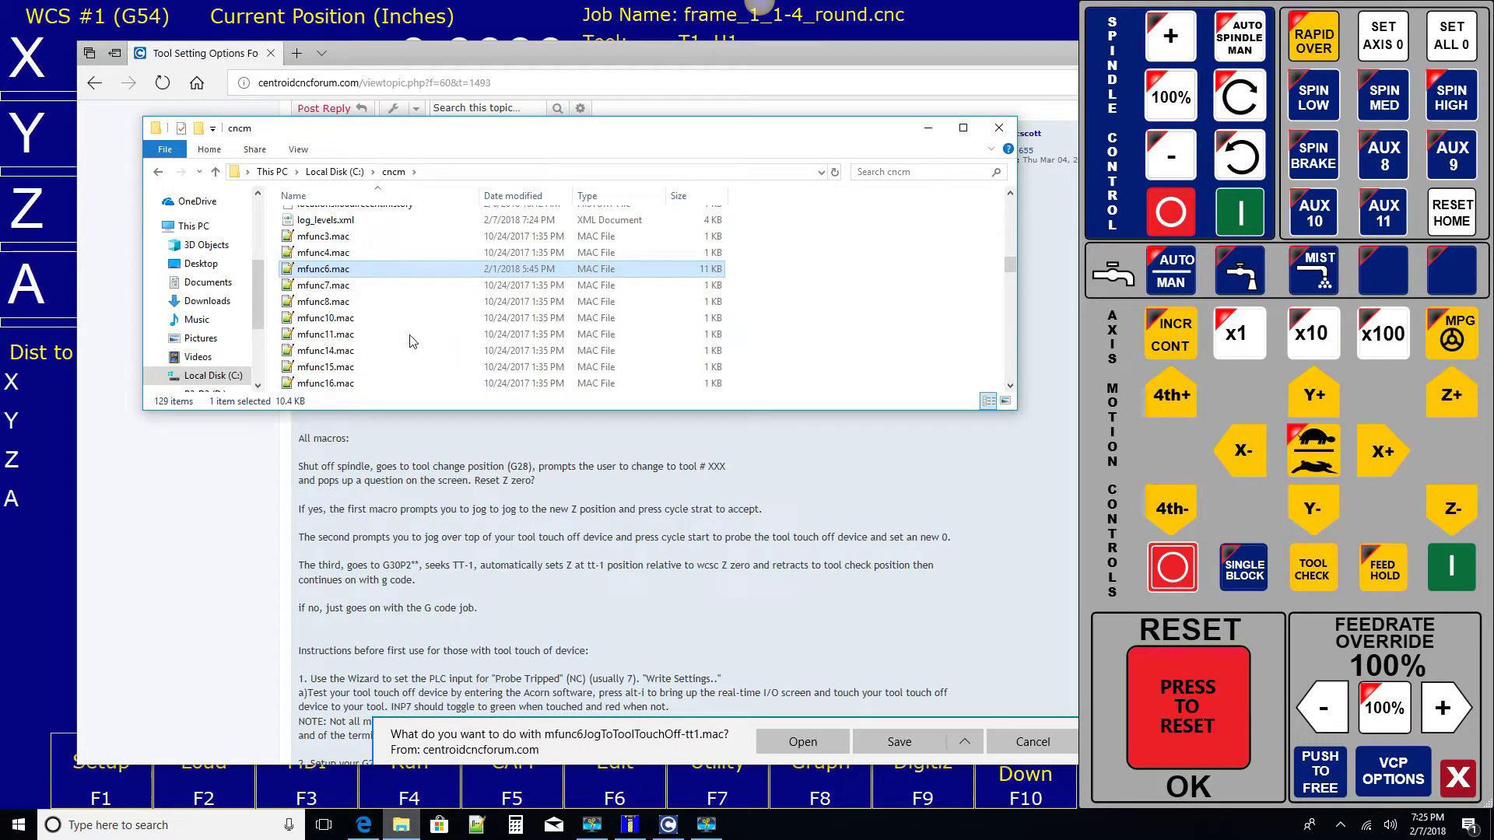
pyautogui.hotkey('ctrl', 'v')
pyautogui.rightClick(365, 277)
pyautogui.click(261, 486)
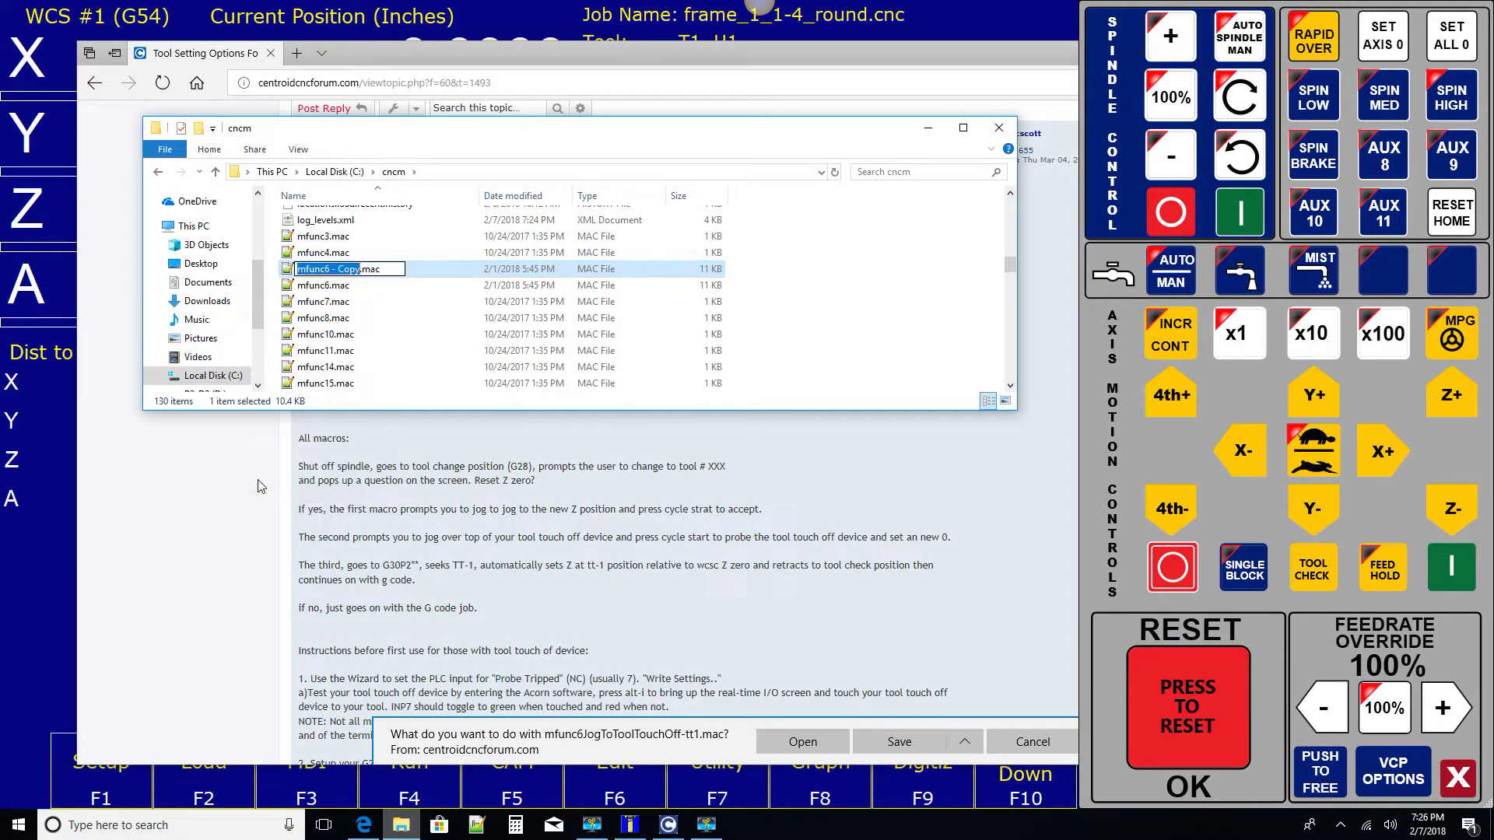
pyautogui.press('Right')
pyautogui.press('BackSpace')
pyautogui.press('BackSpace')
pyautogui.press('BackSpace')
pyautogui.press('BackSpace')
pyautogui.press('BackSpace')
pyautogui.press('BackSpace')
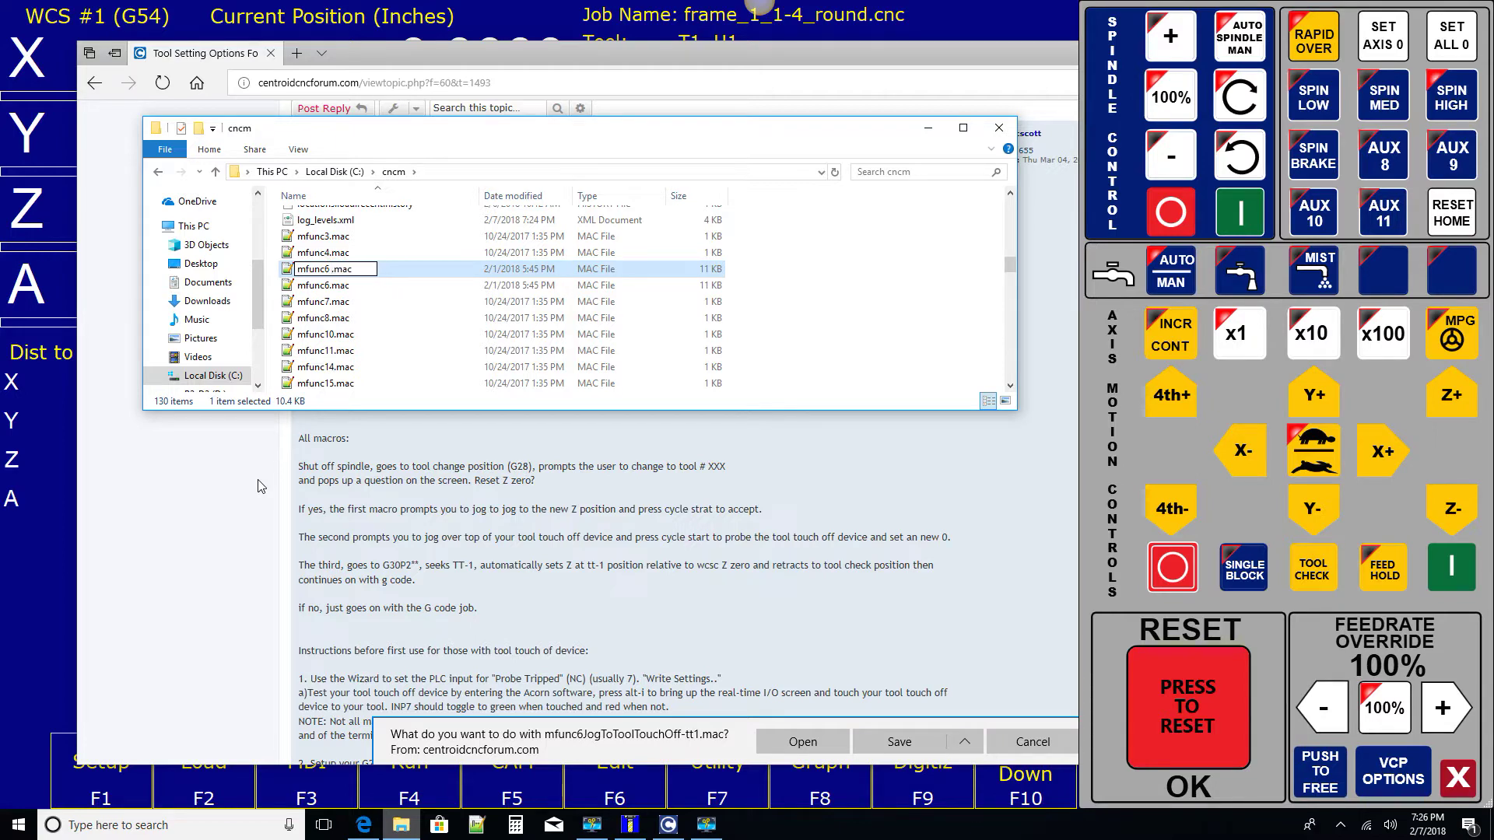
pyautogui.press('BackSpace')
pyautogui.write('Backup')
pyautogui.press('Return')
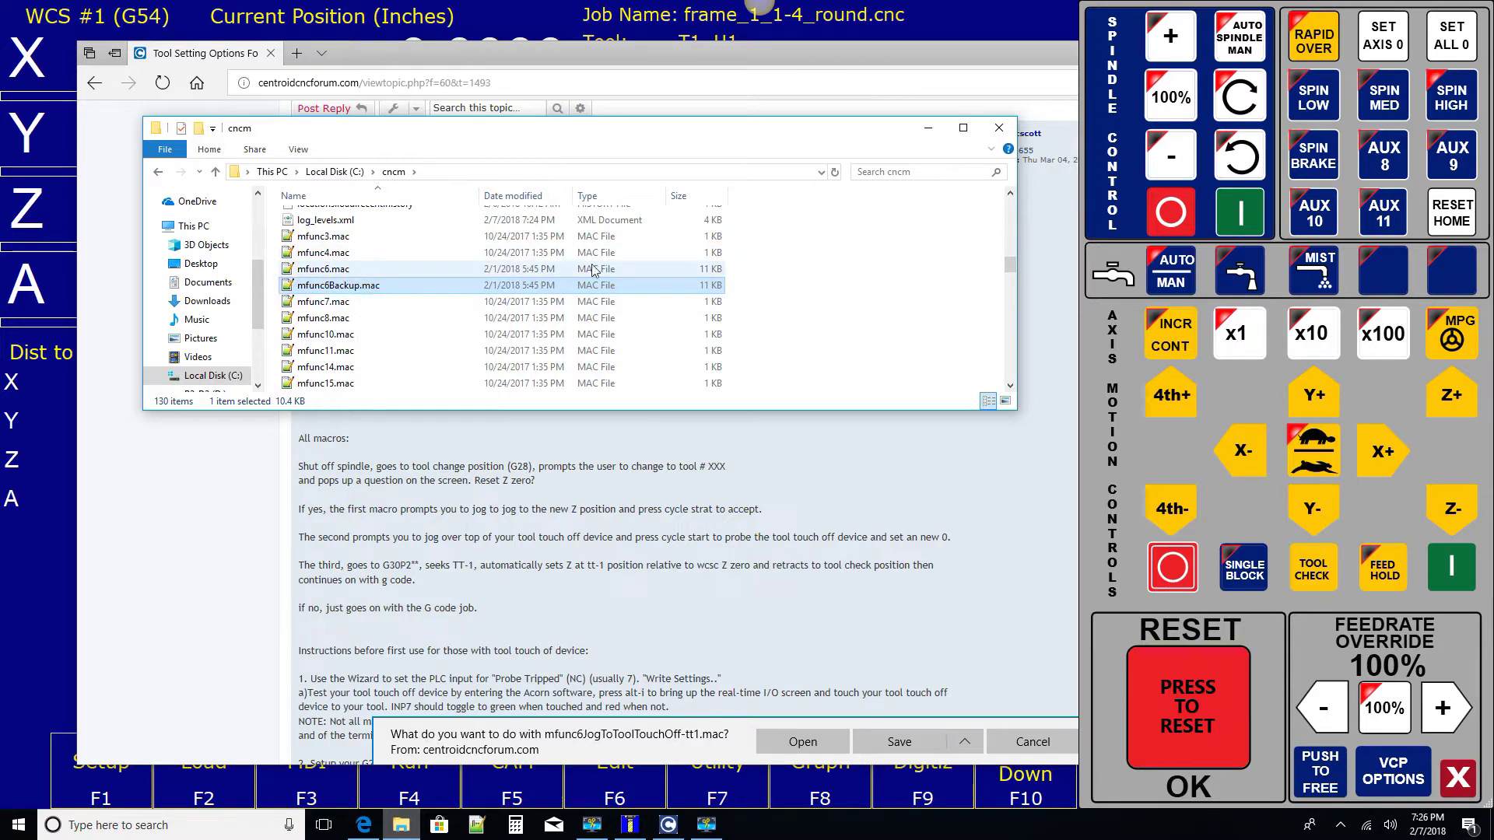
# Step: Save the download as mfunc6.mac in C:\cncm, replacing the existing file, then read the instructions
pyautogui.click(969, 735)
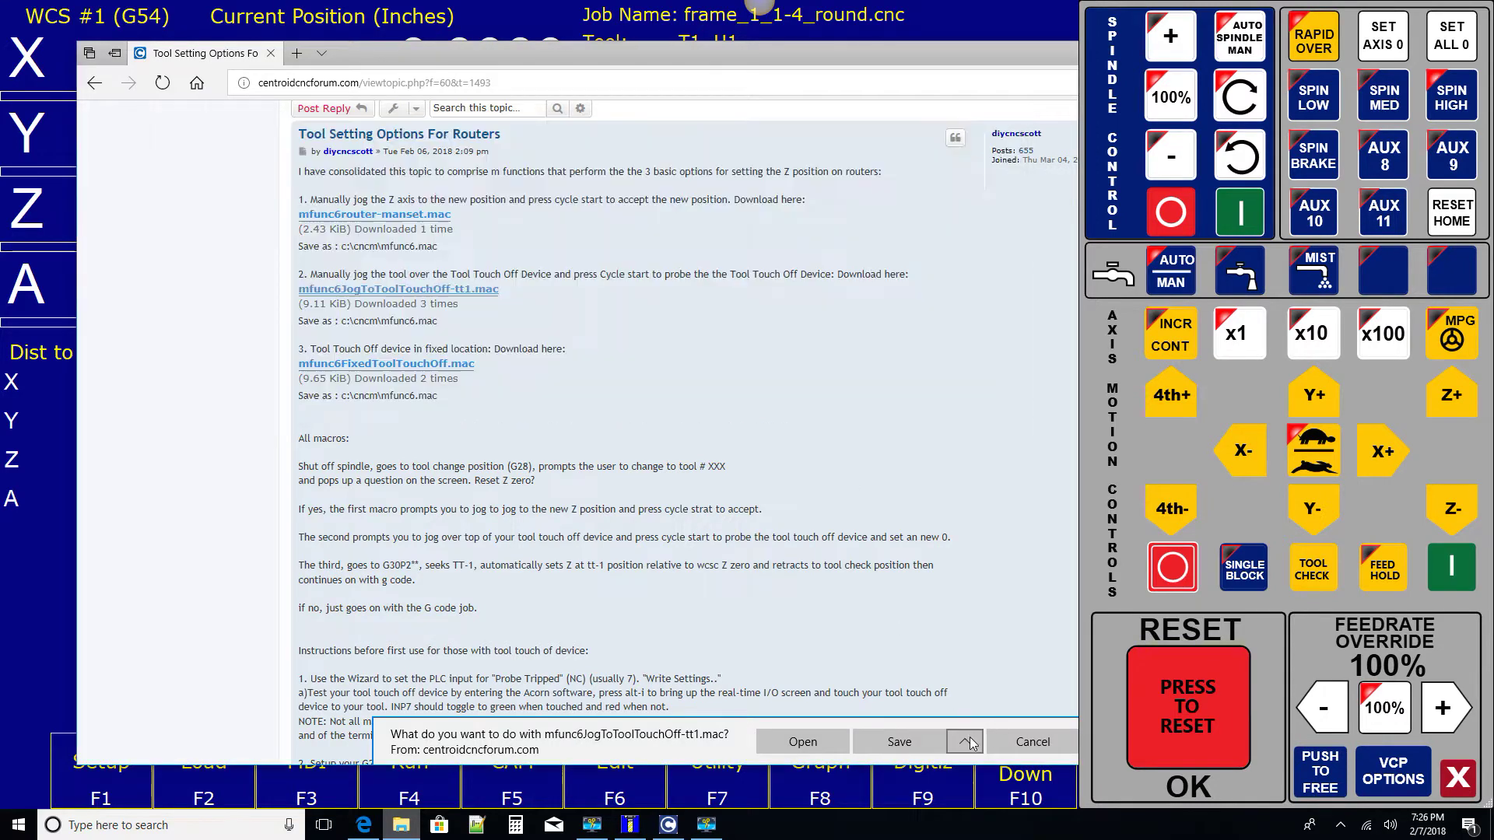
pyautogui.click(929, 723)
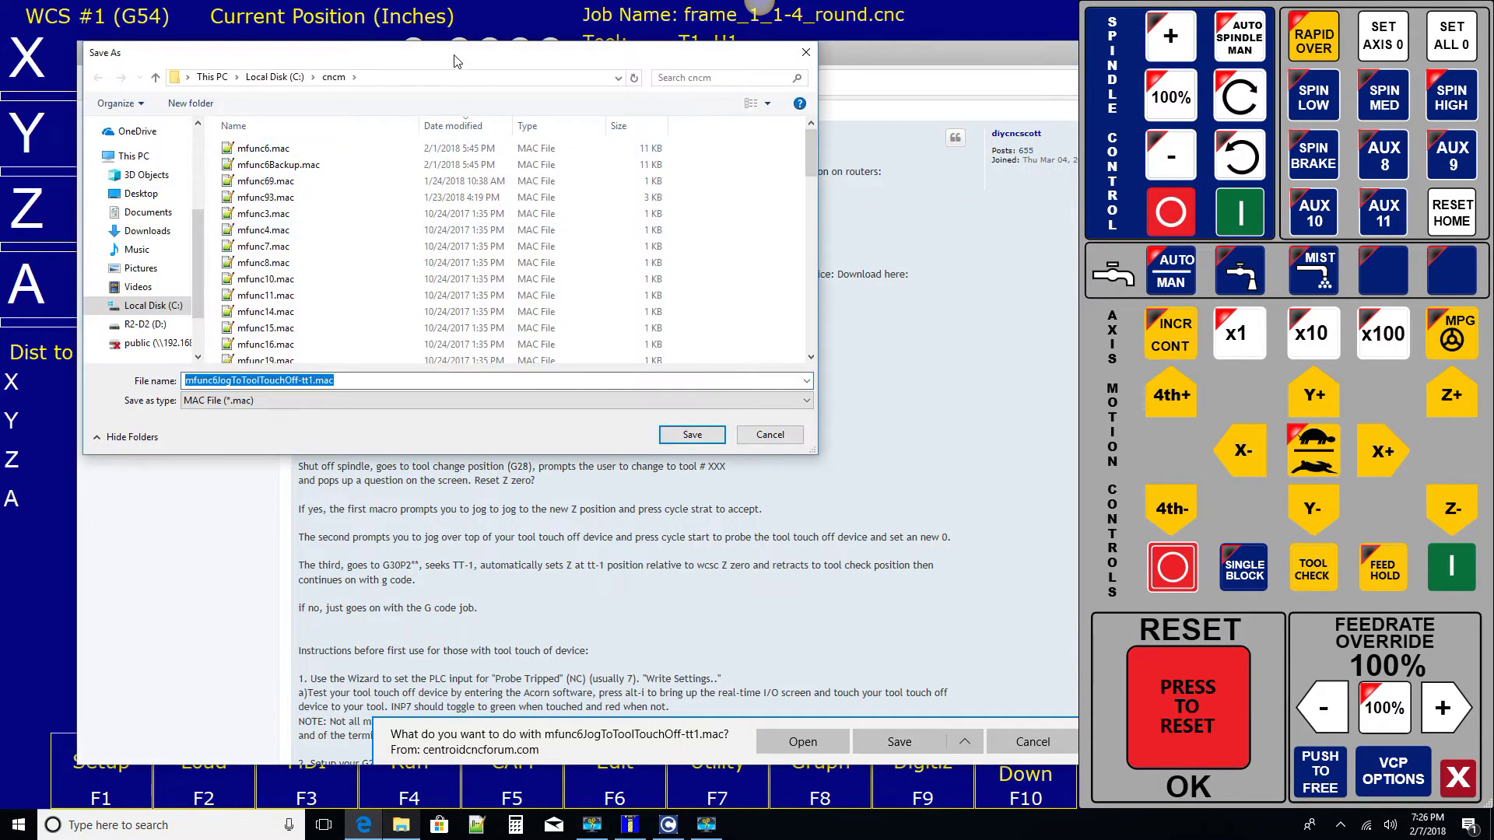
pyautogui.moveTo(426, 57); pyautogui.dragTo(637, 106)
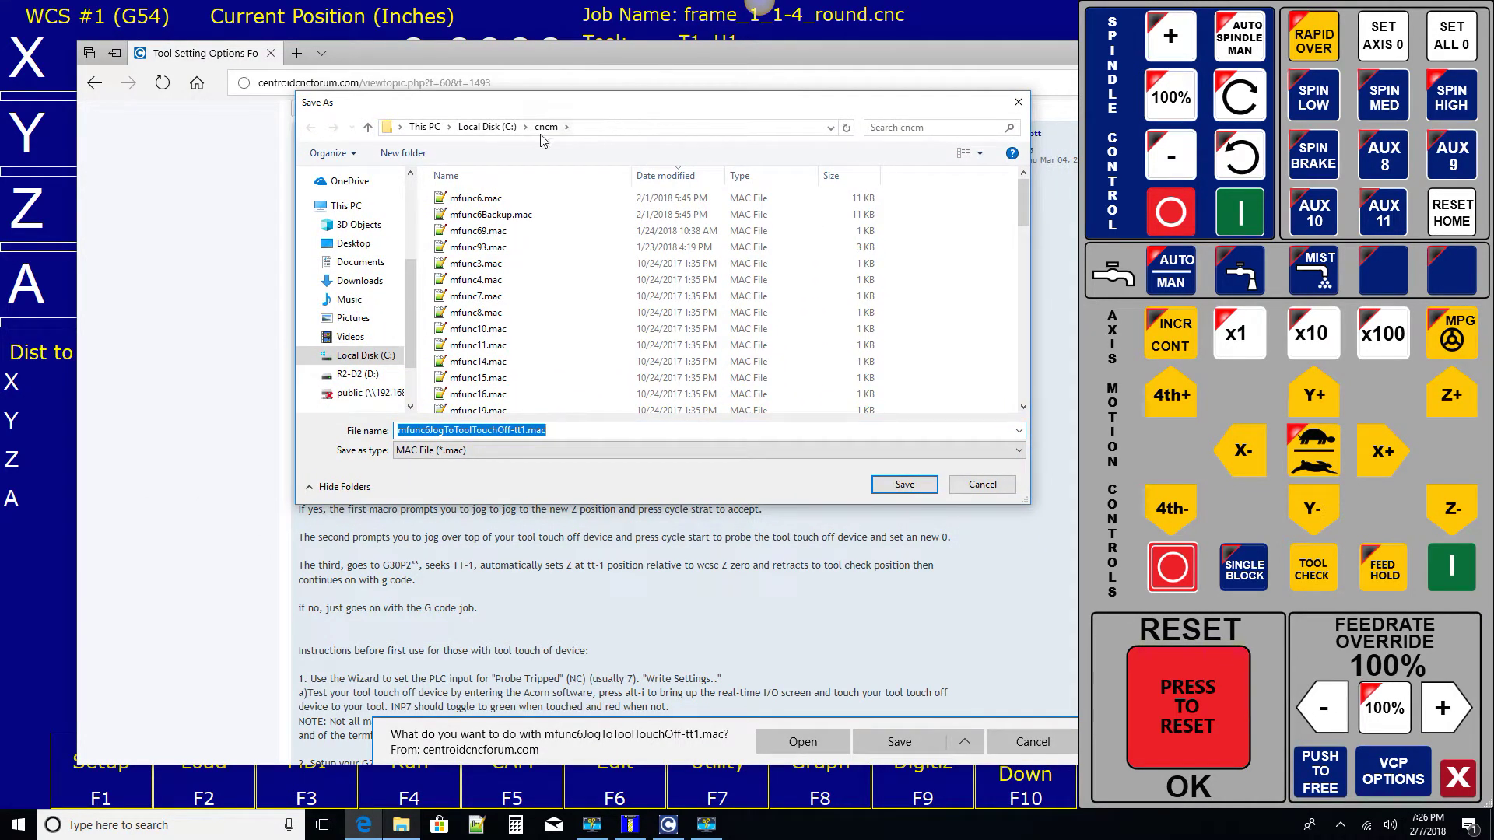
pyautogui.click(507, 199)
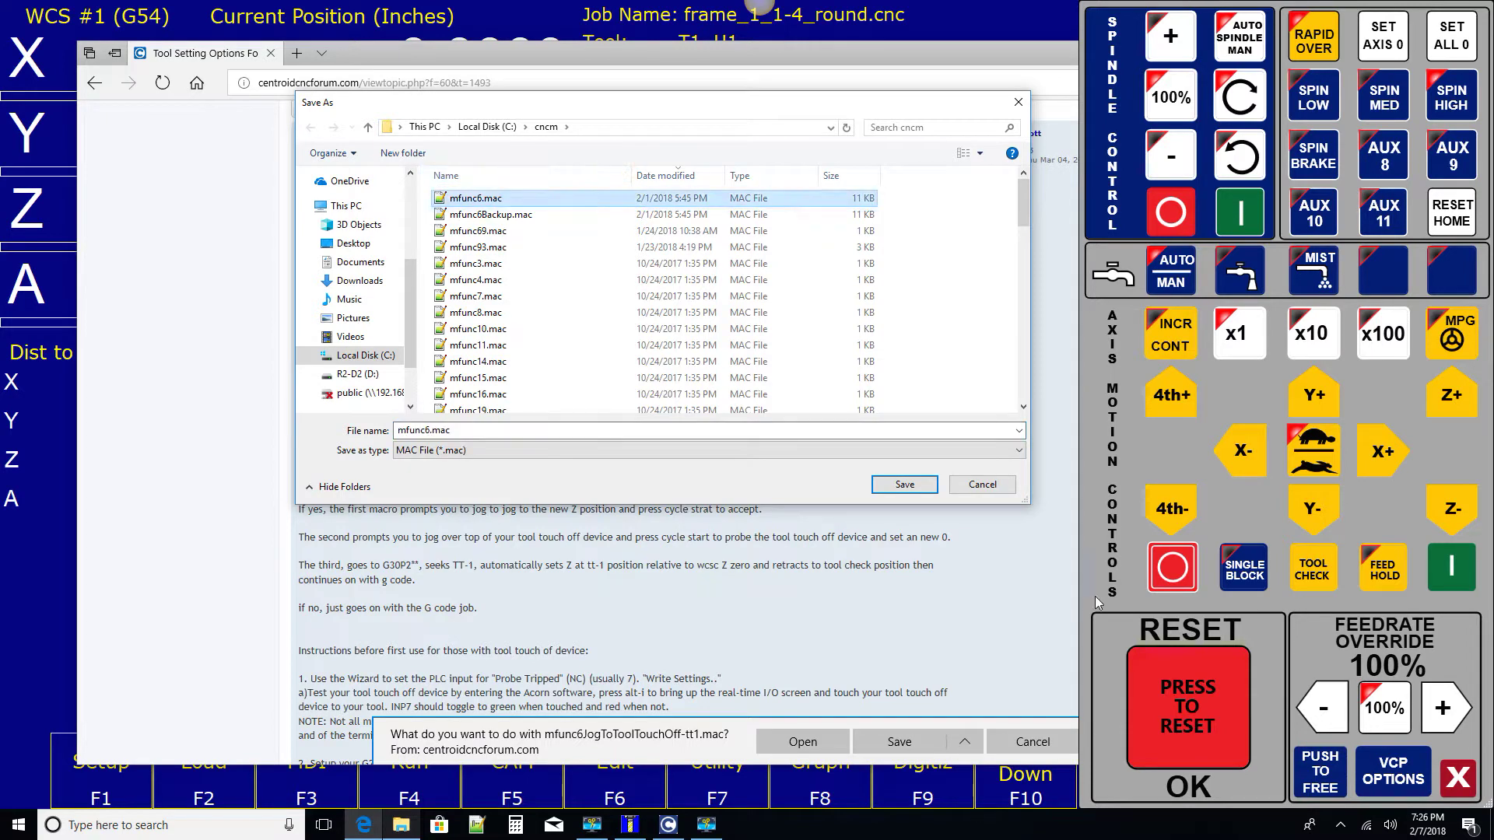
pyautogui.click(923, 485)
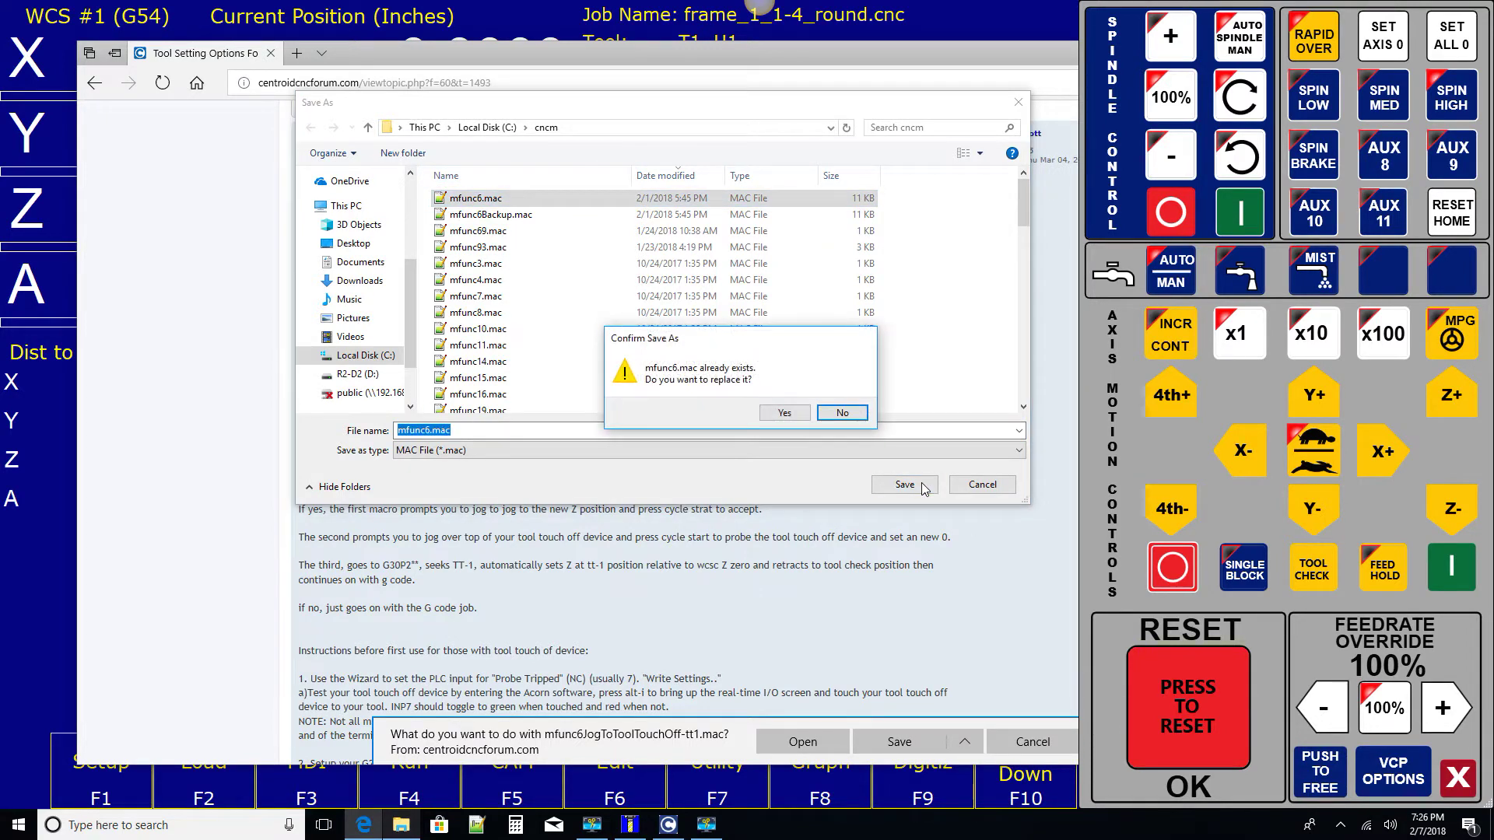
pyautogui.click(782, 413)
pyautogui.scroll(-3, 642, 482)
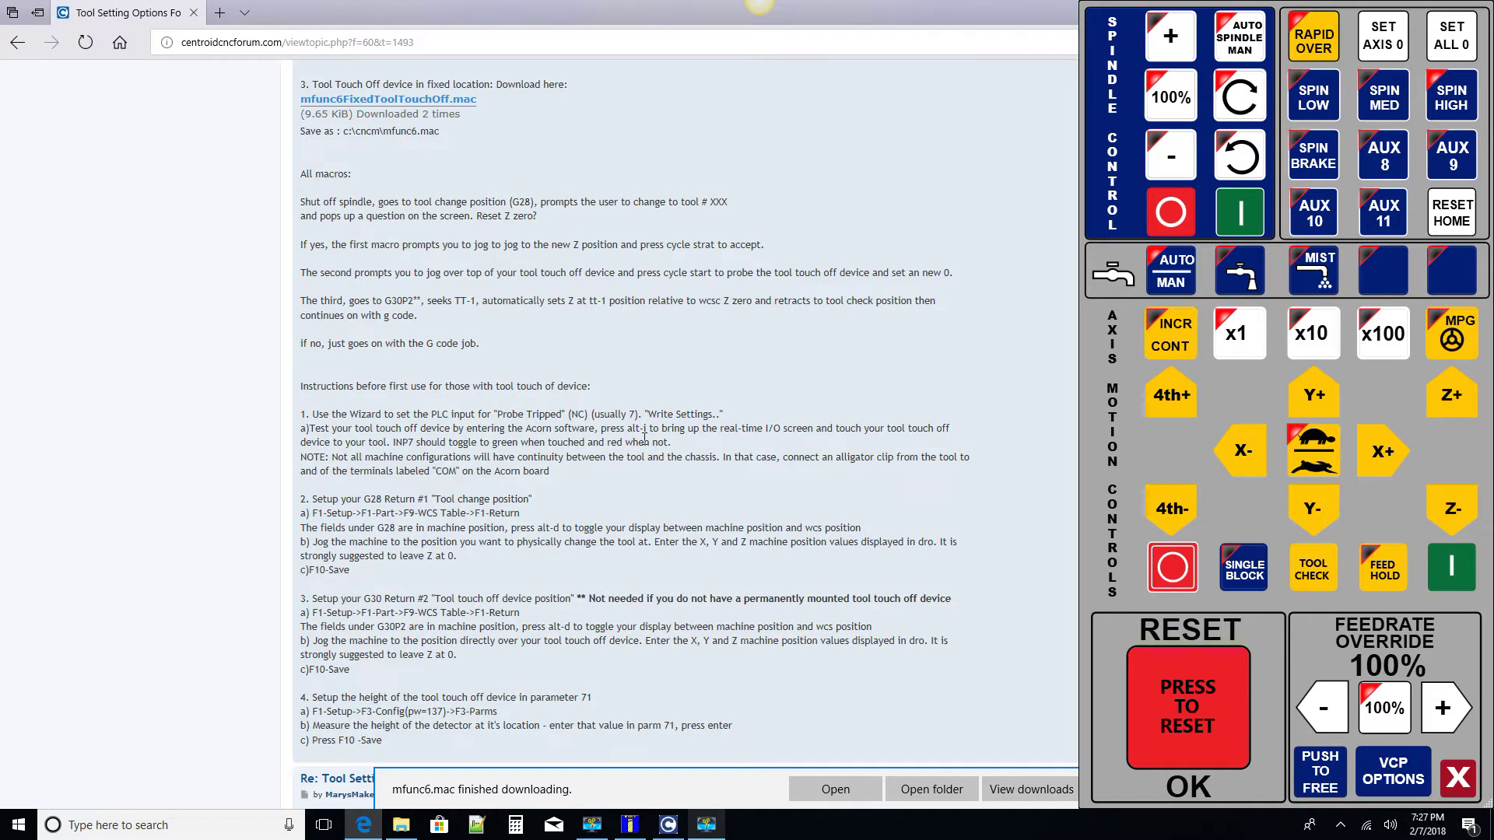
pyautogui.scroll(-3, 644, 438)
pyautogui.scroll(-3, 644, 438)
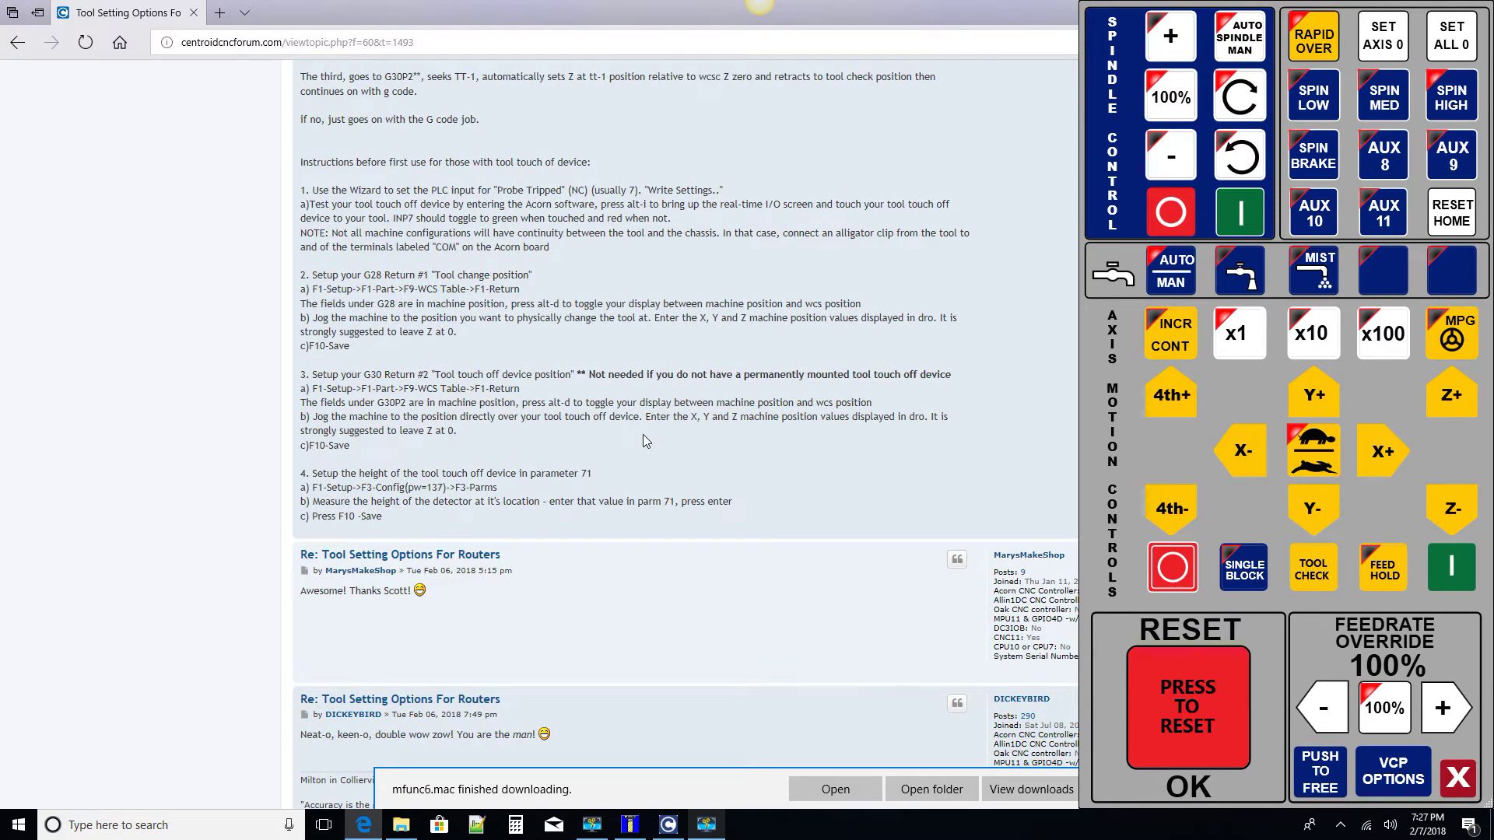
# Step: Launch Mill CNCWizard from the desktop, confirm Input 7 is ProbeTripped (NC), then minimize it
pyautogui.press('super+d')
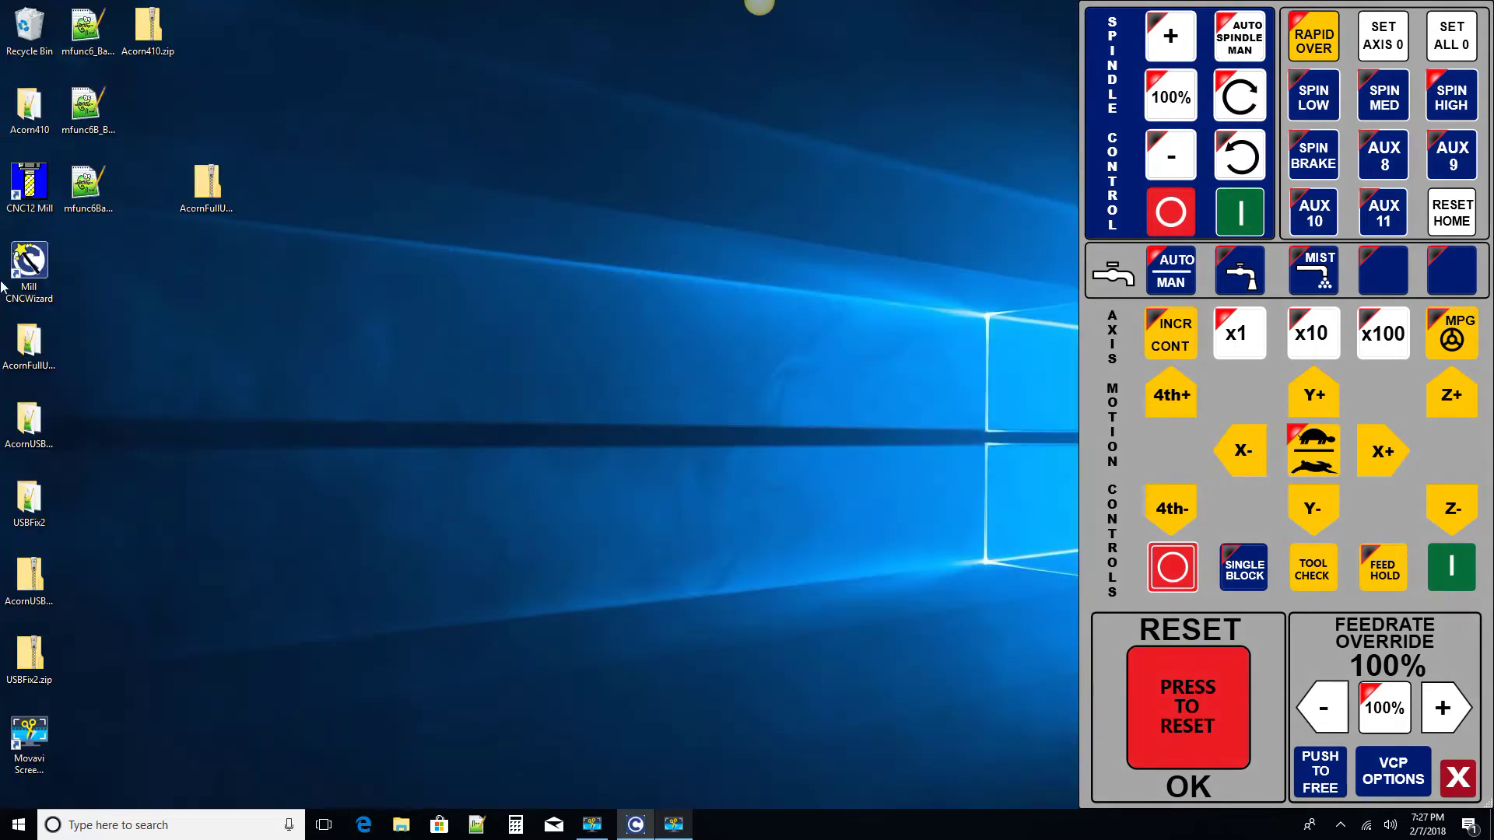
pyautogui.click(34, 263)
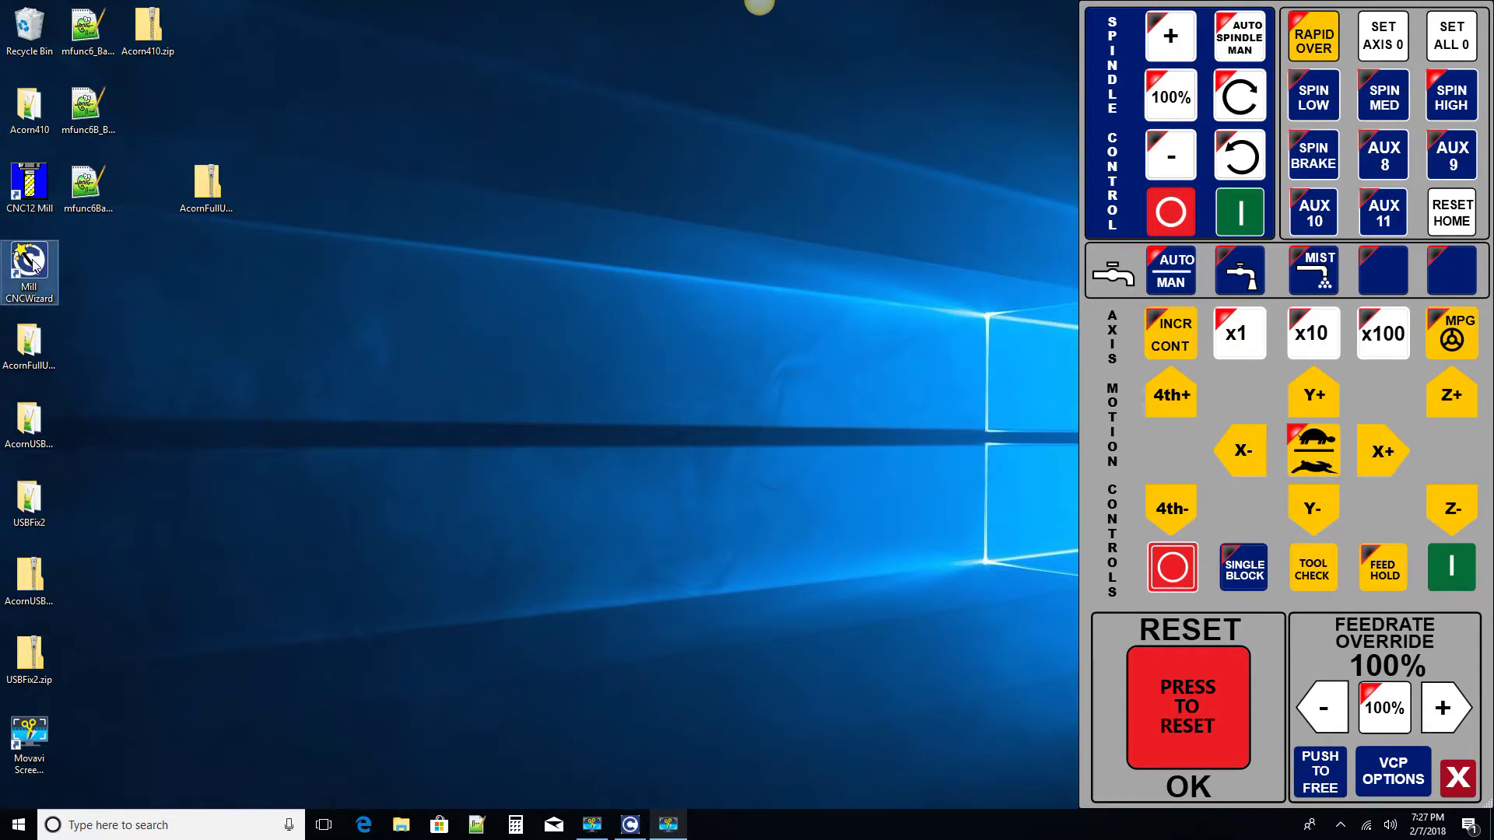
pyautogui.doubleClick(34, 263)
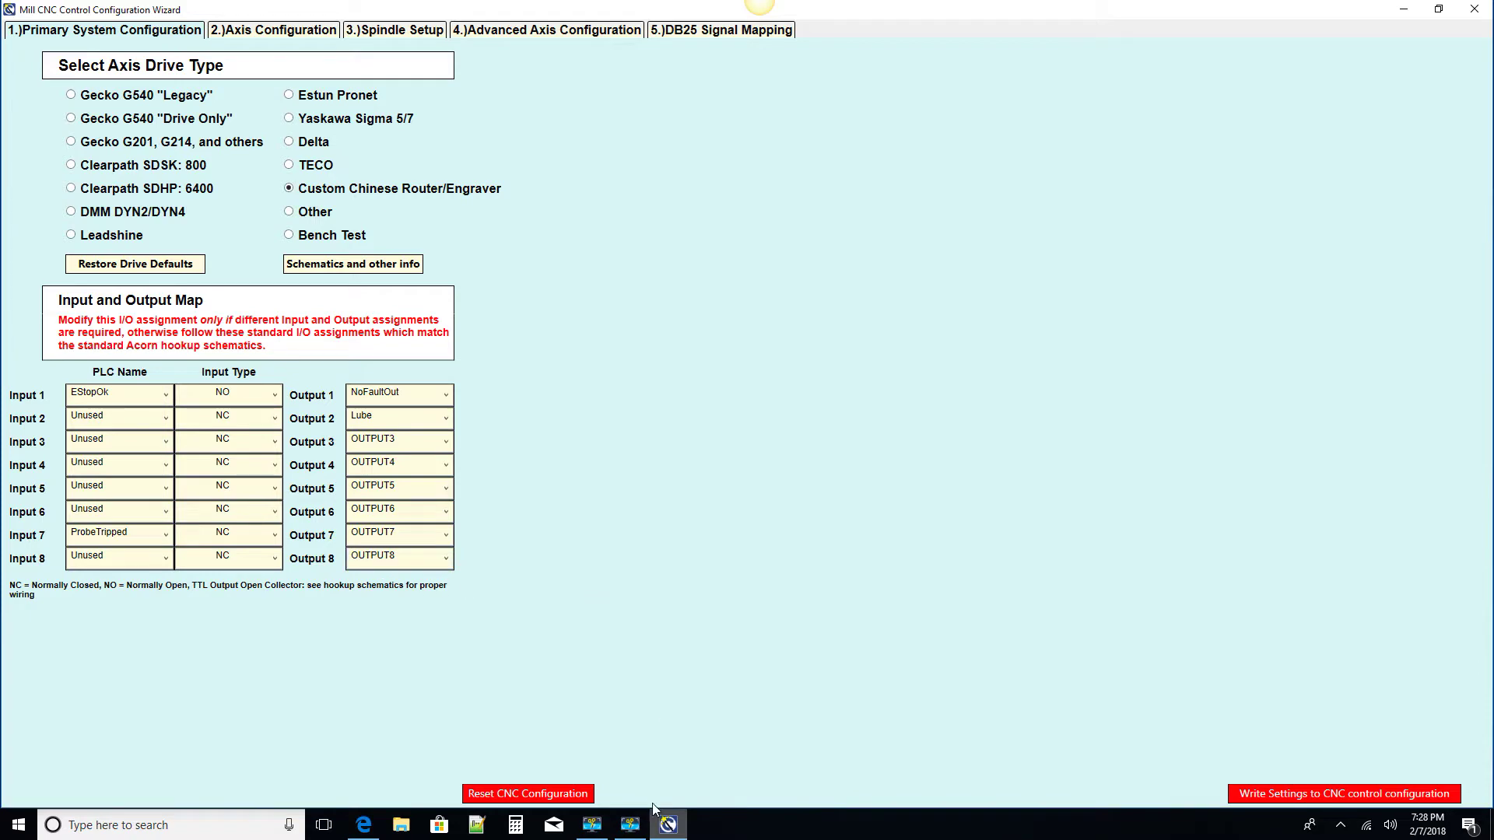
pyautogui.click(667, 825)
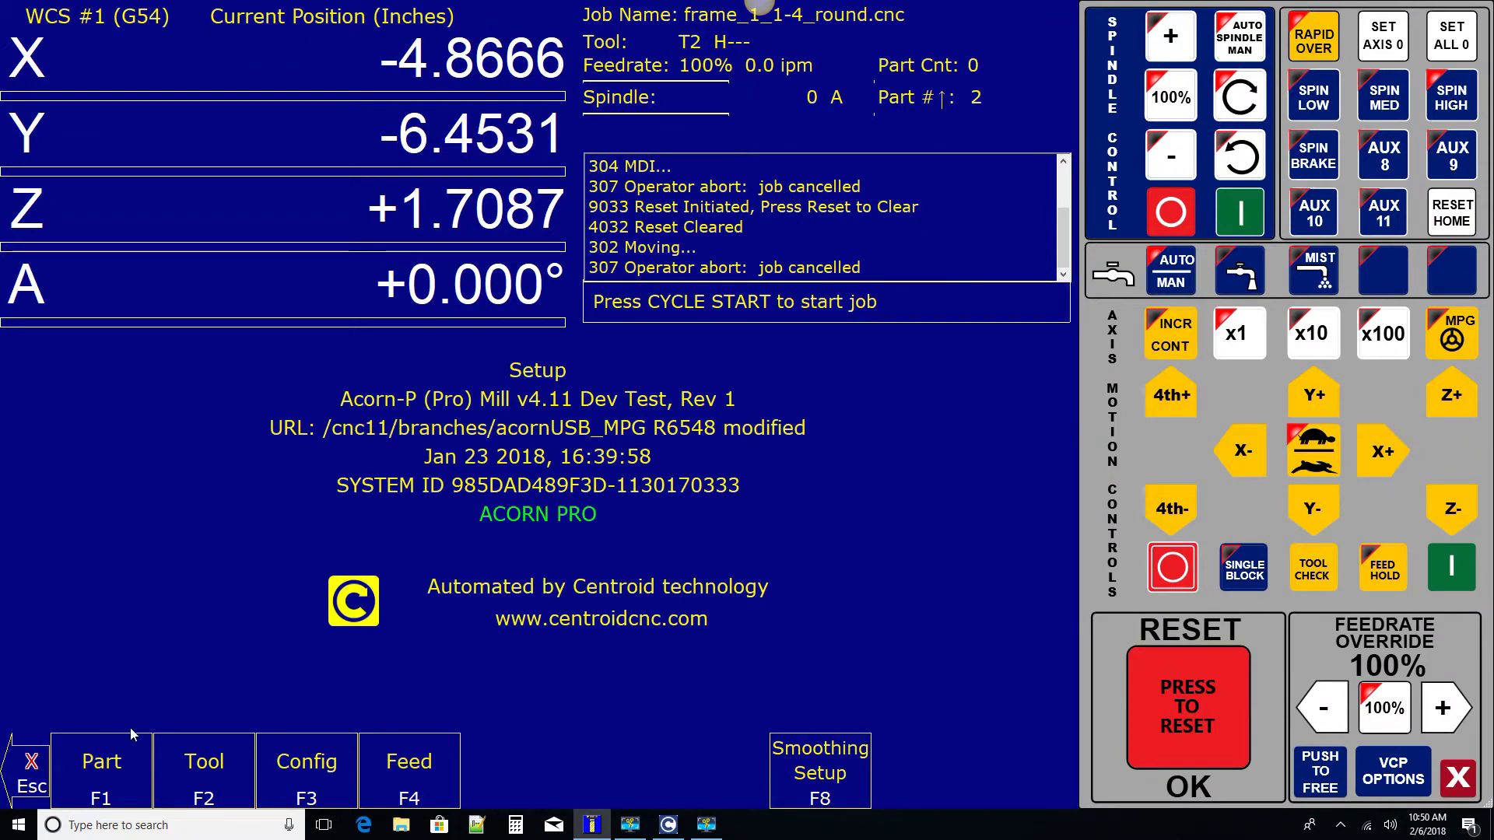
# Step: Change parameter 071, Part Setup Detector Height, from 0.7690 to 0.7630 and save
pyautogui.click(300, 770)
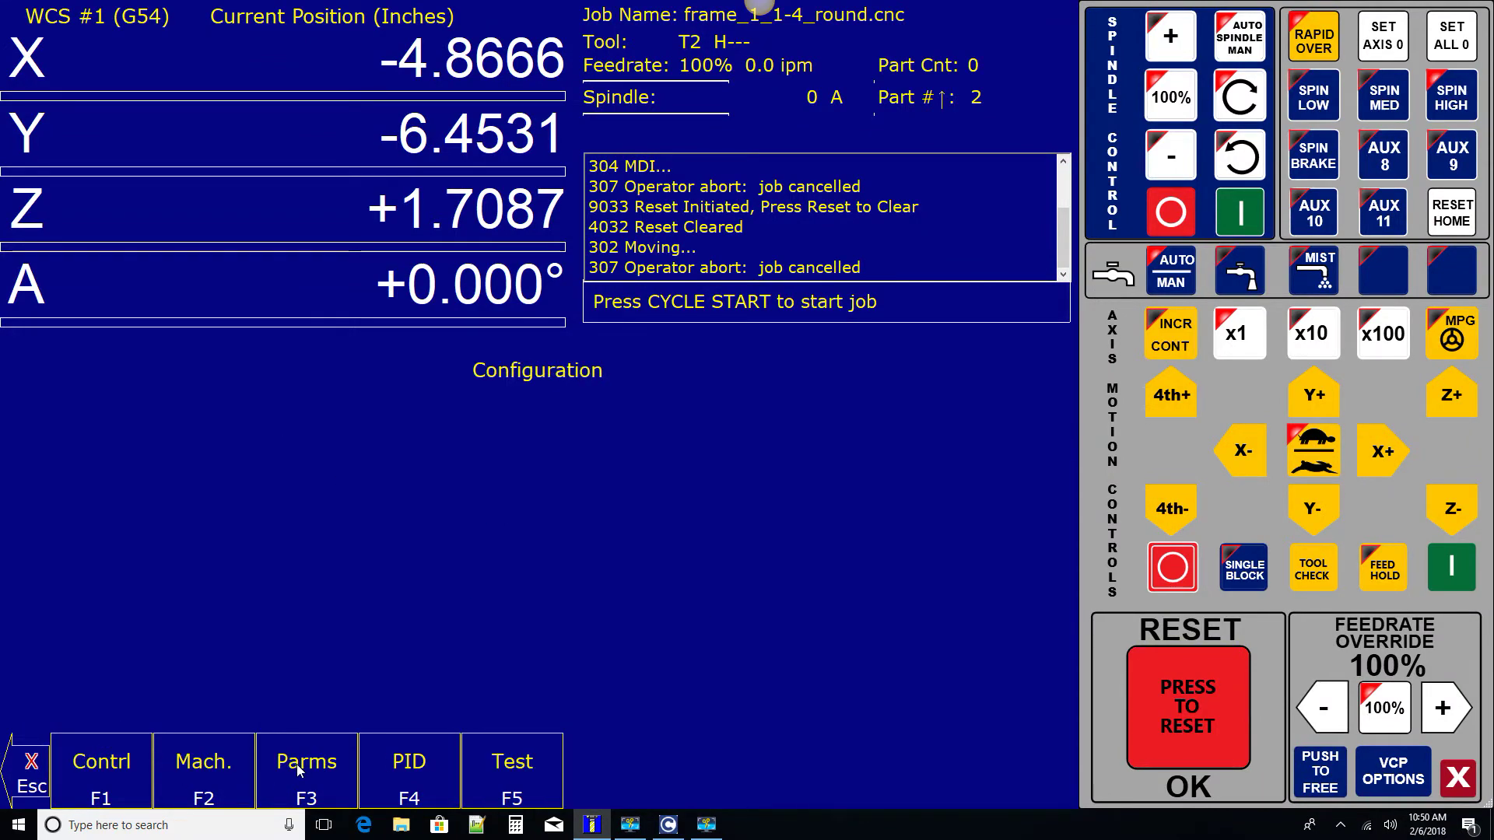
pyautogui.click(300, 770)
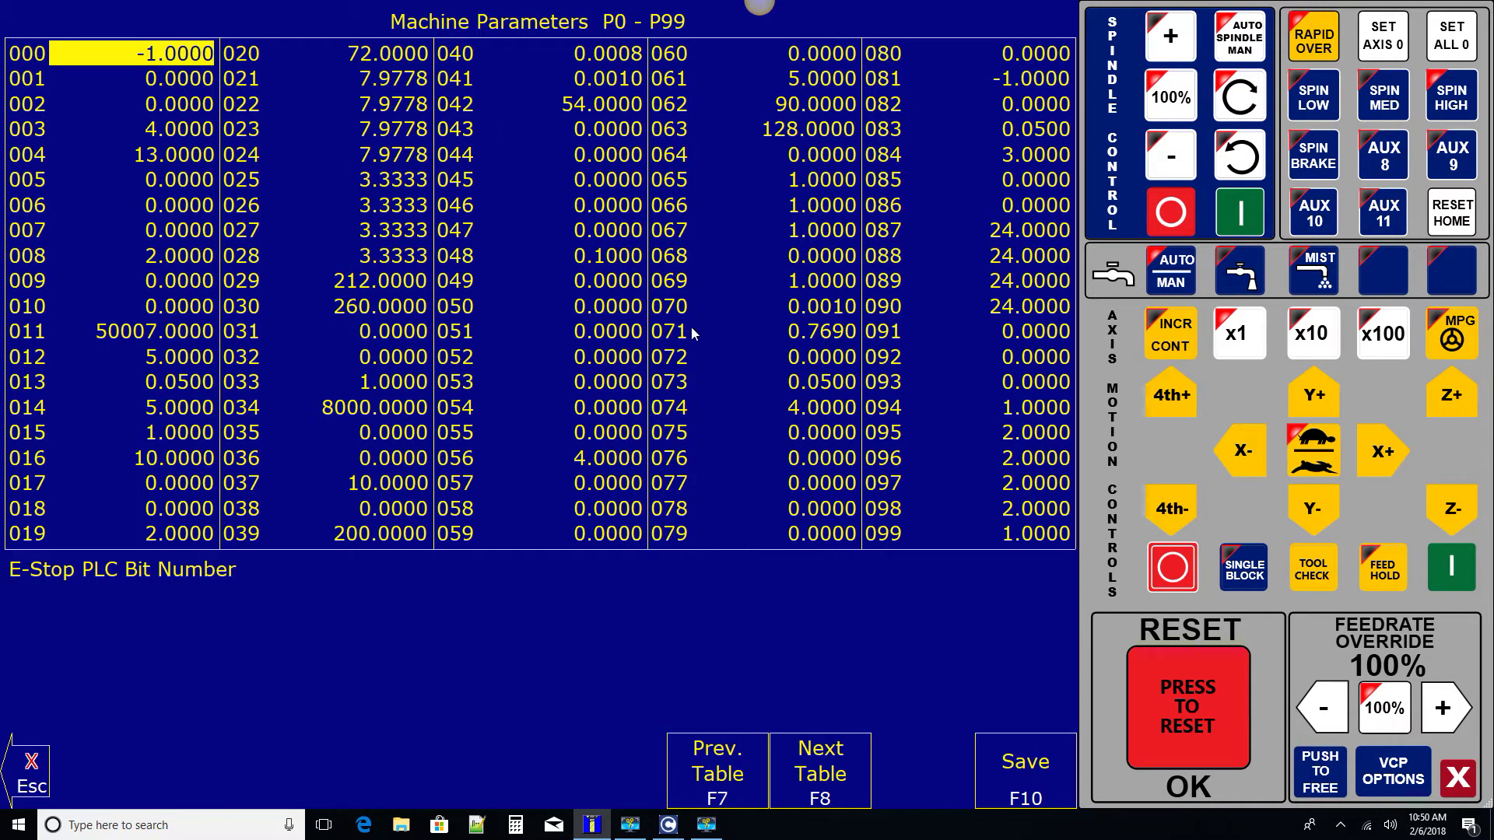
pyautogui.click(834, 339)
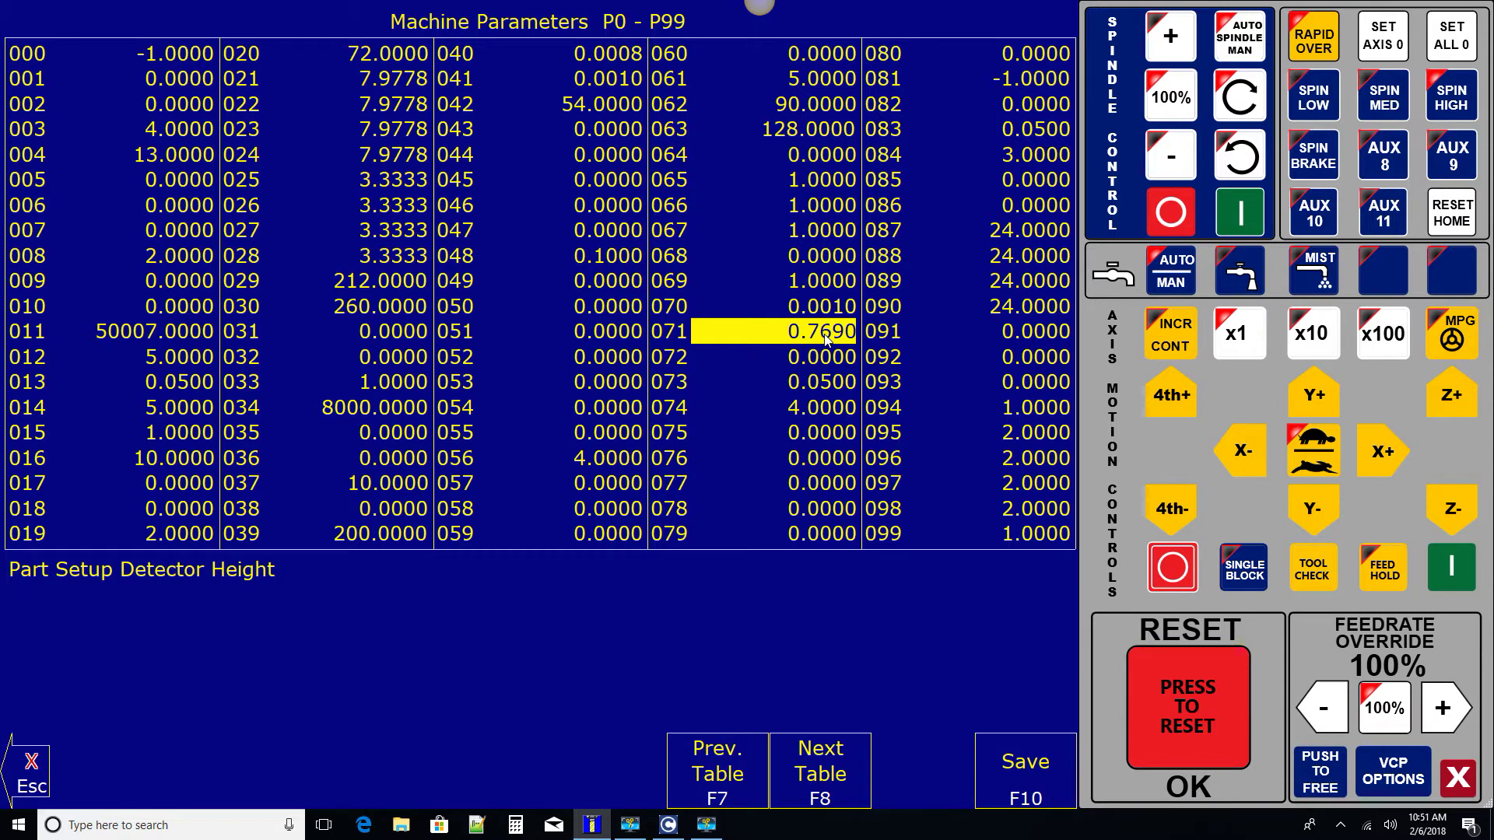
pyautogui.write('.')
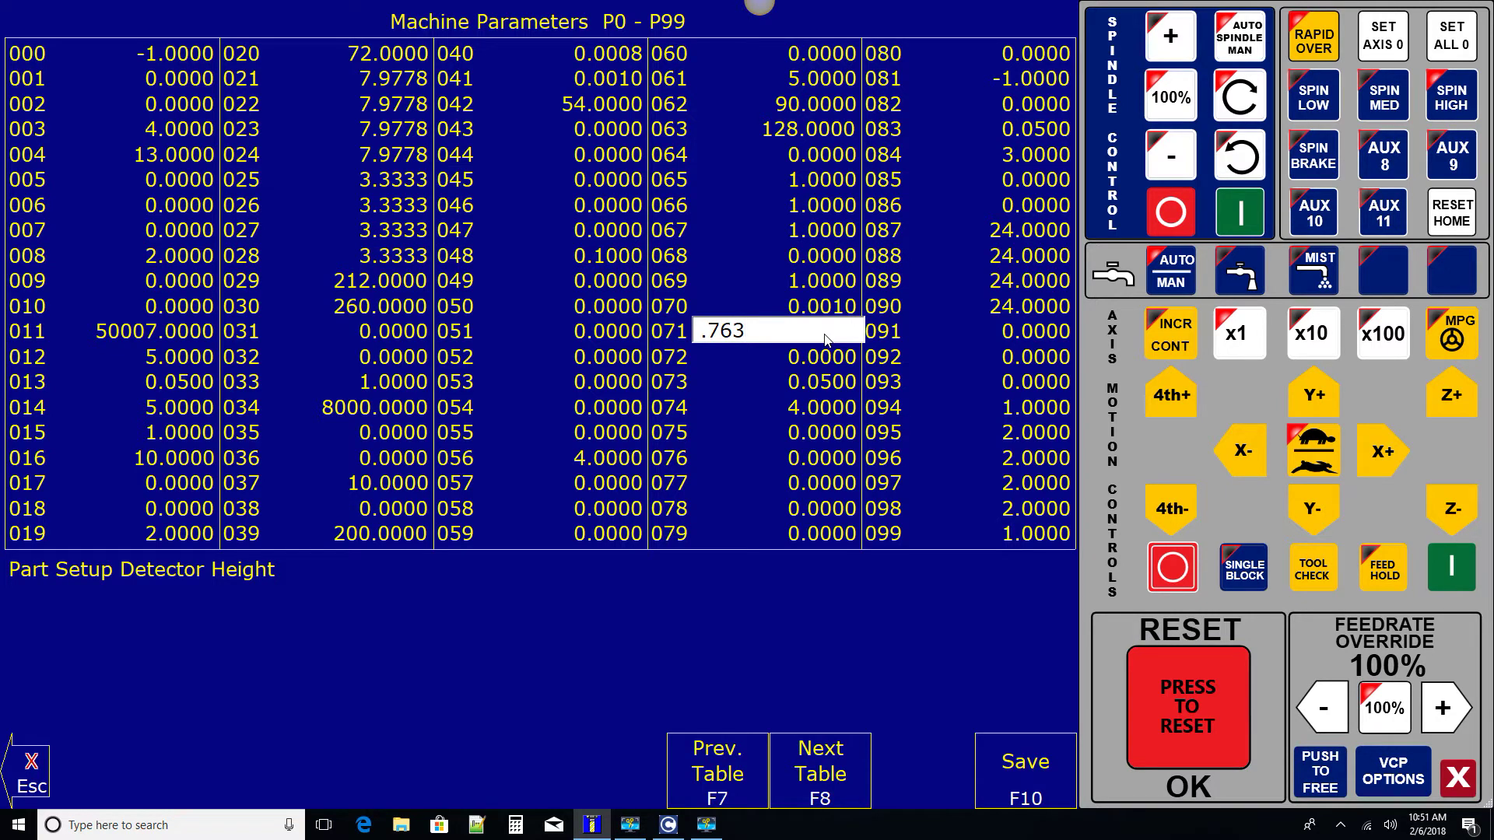
pyautogui.press('Right')
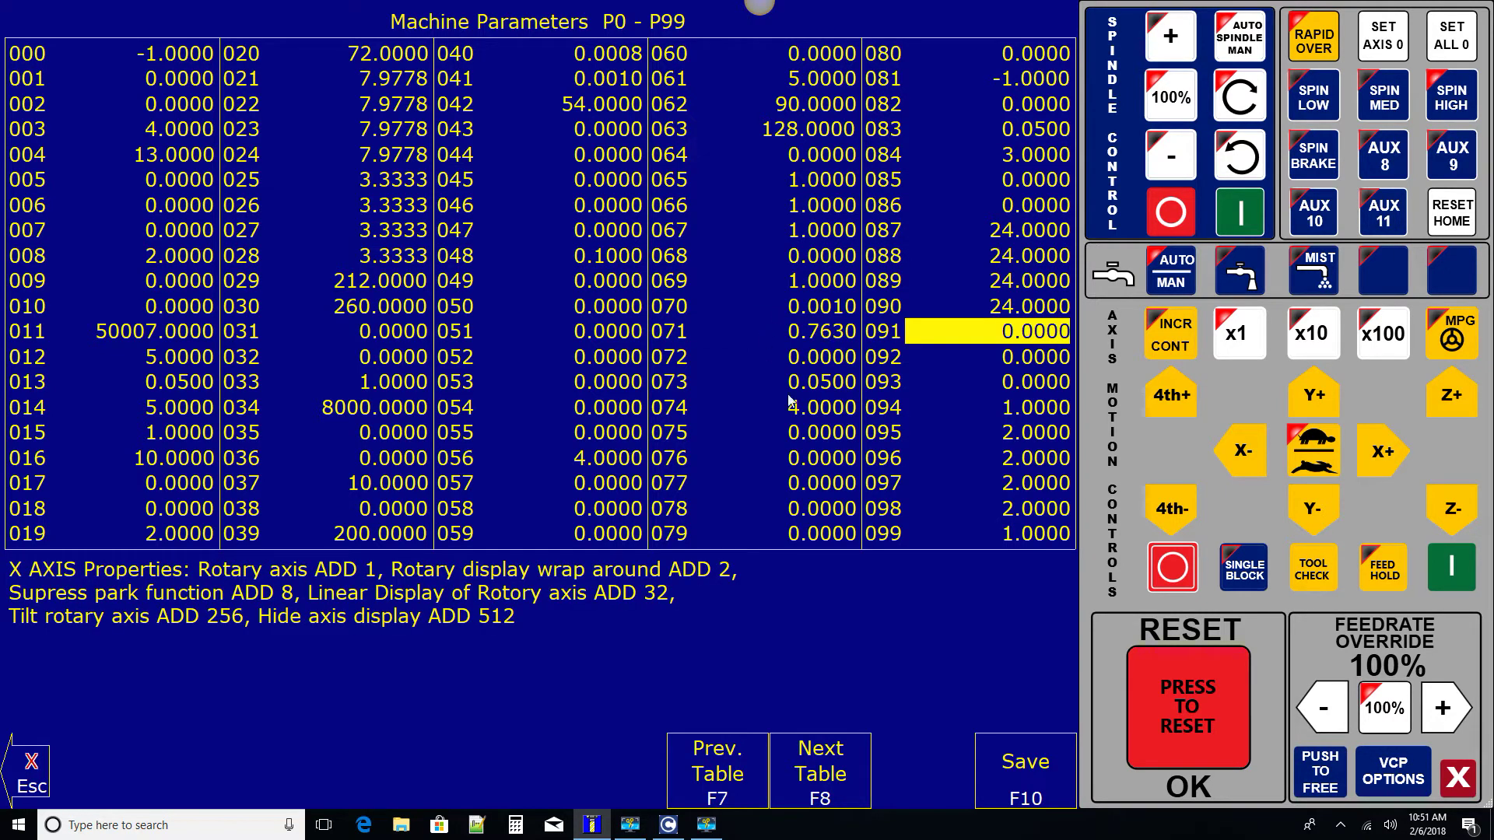
pyautogui.click(1021, 780)
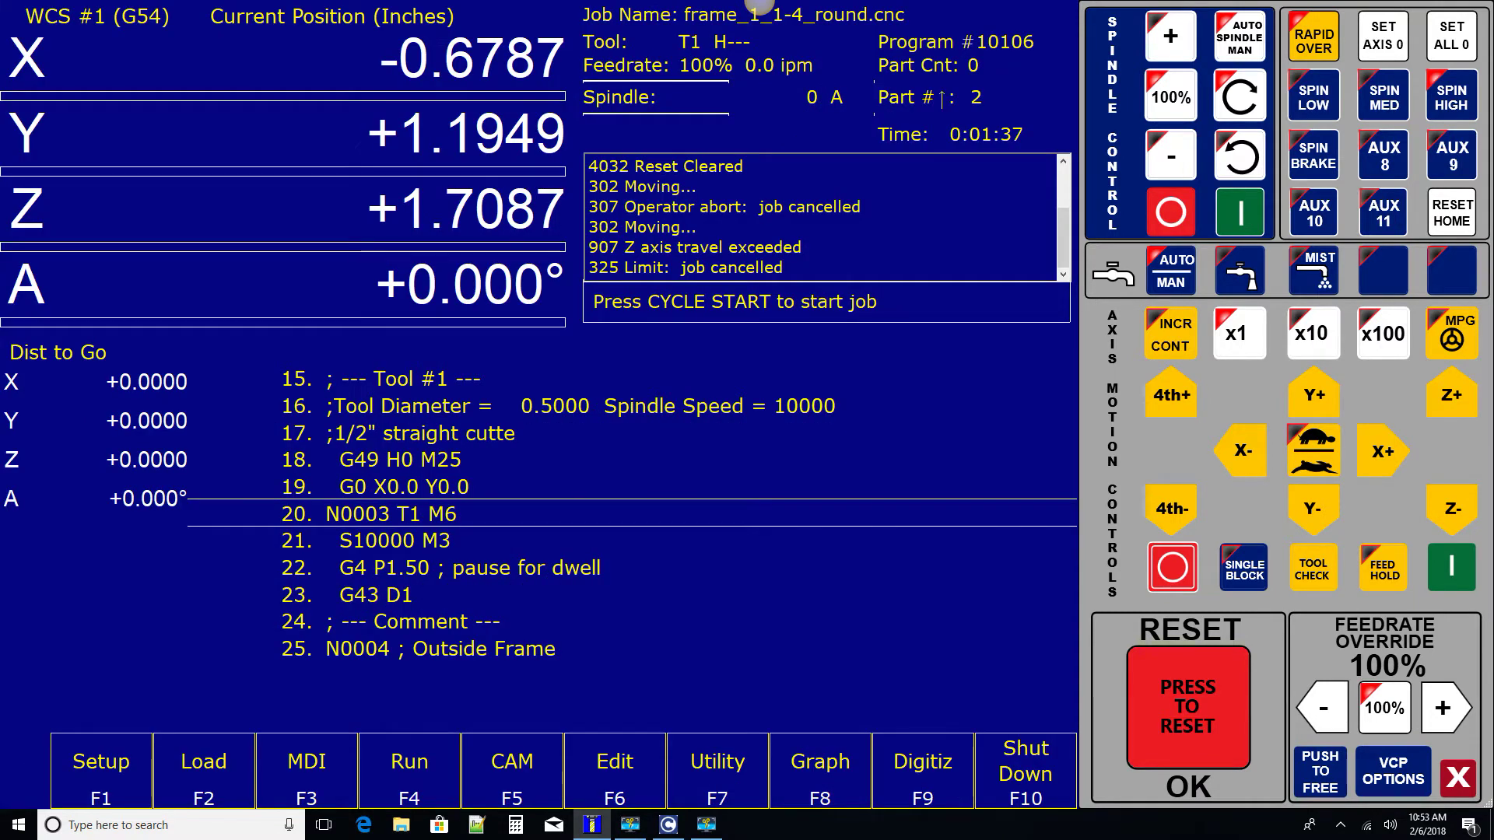
# Step: Start the frame_1_1-4_round.cnc job and continue past the tool change to the Z0 reset prompt
pyautogui.press('F4')
pyautogui.hotkey('alt', 's')
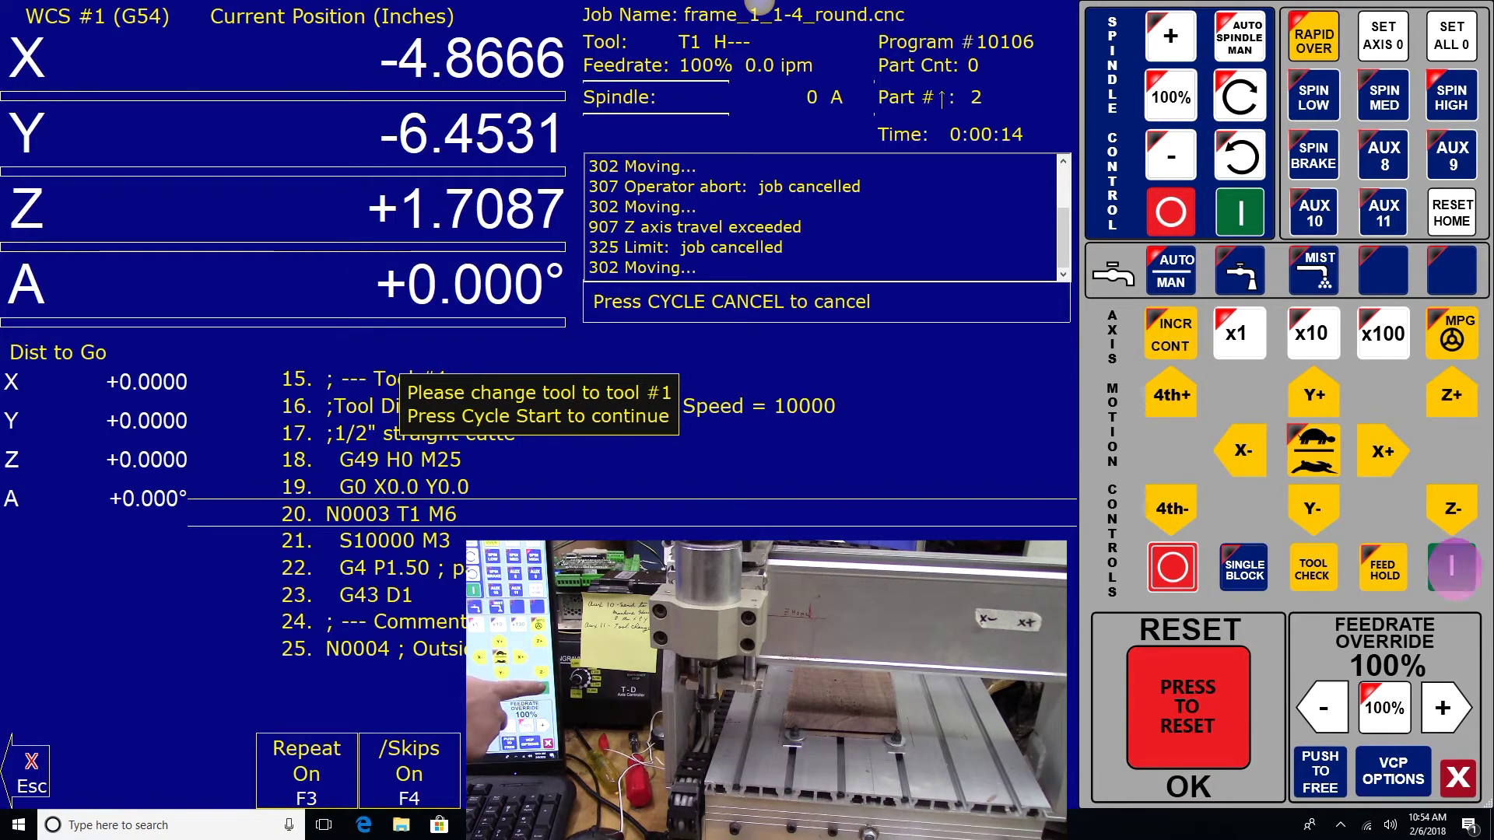
pyautogui.click(1452, 567)
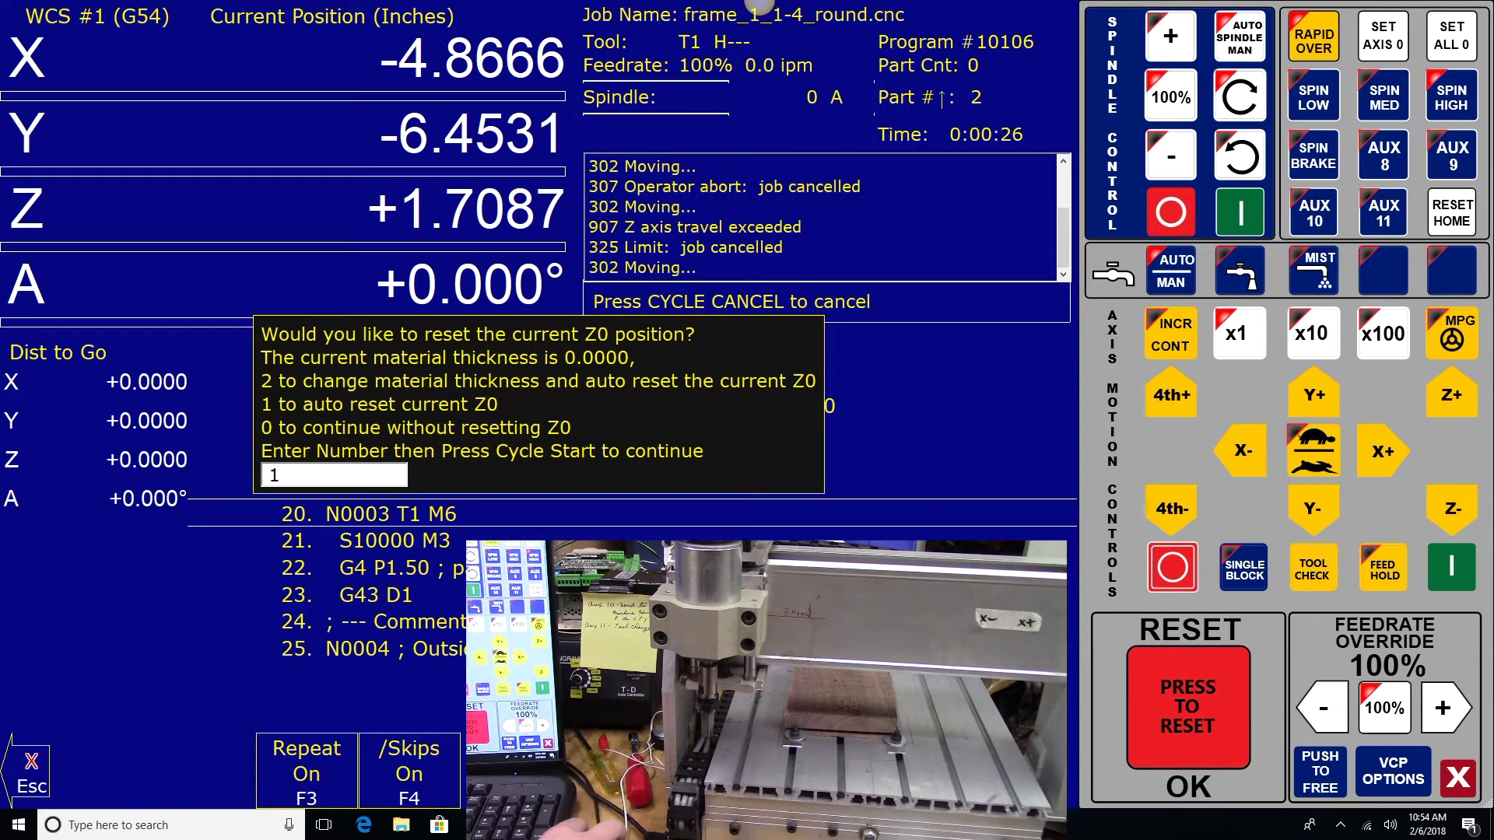
# Step: Accept option 1 to auto-reset Z0, then begin jogging the cutter in +Y
pyautogui.click(1452, 562)
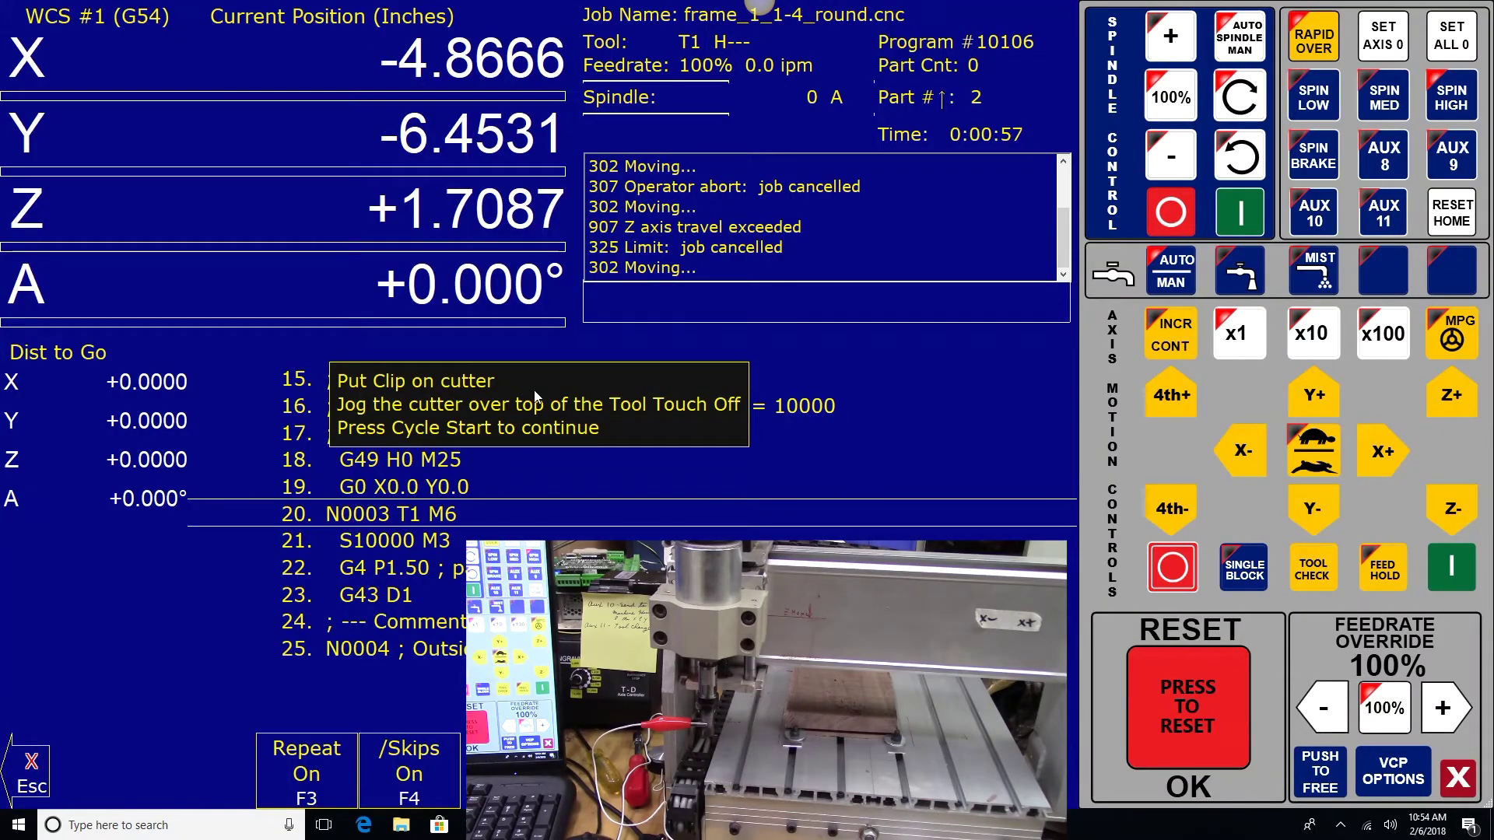
pyautogui.click(1311, 395)
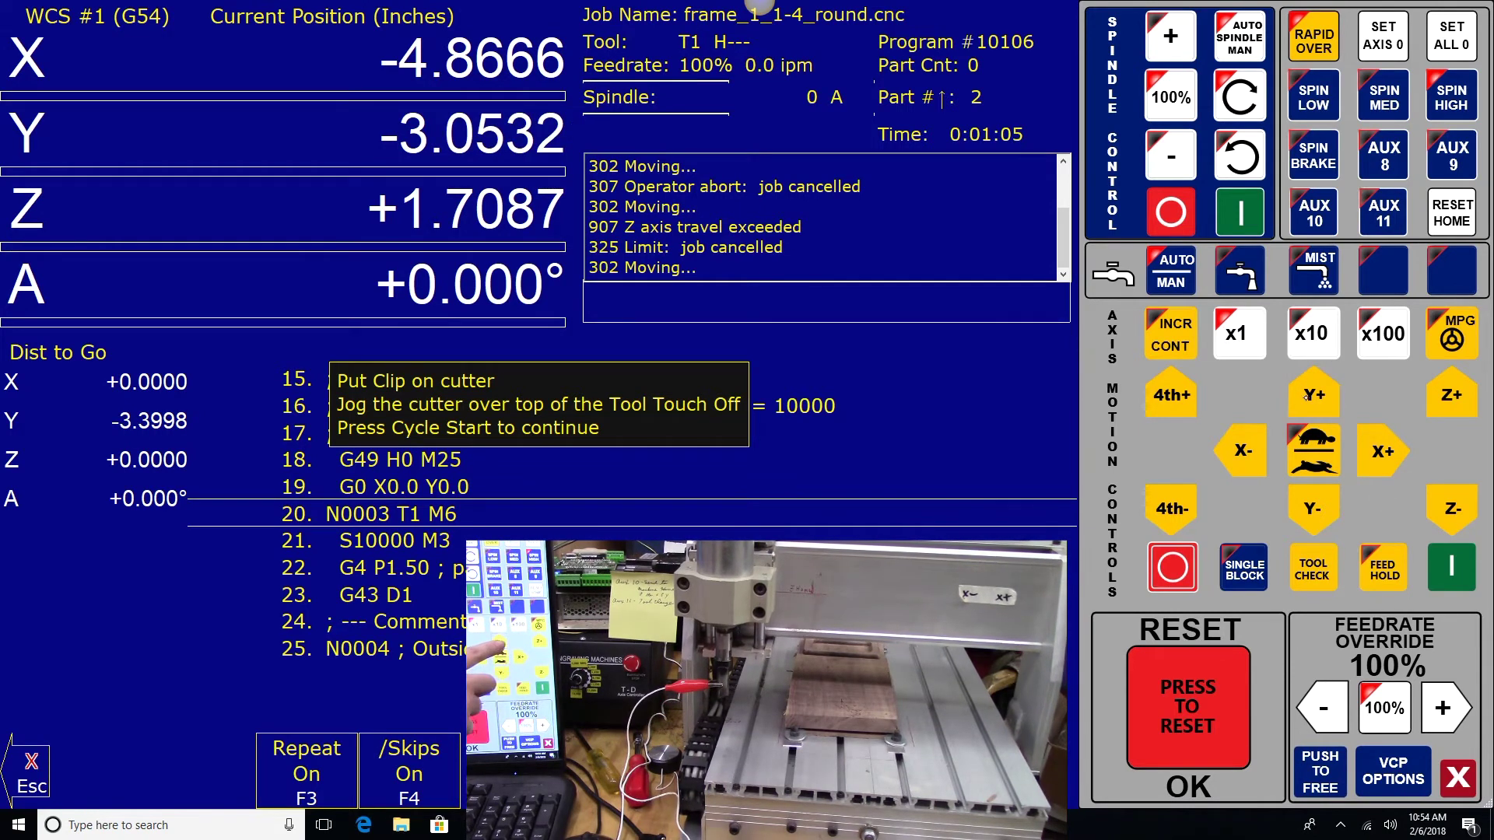
# Step: Jog the cutter in Y+ and X+ to X -0.9665, Y +0.1631 over the touch-off puck
pyautogui.click(1309, 394)
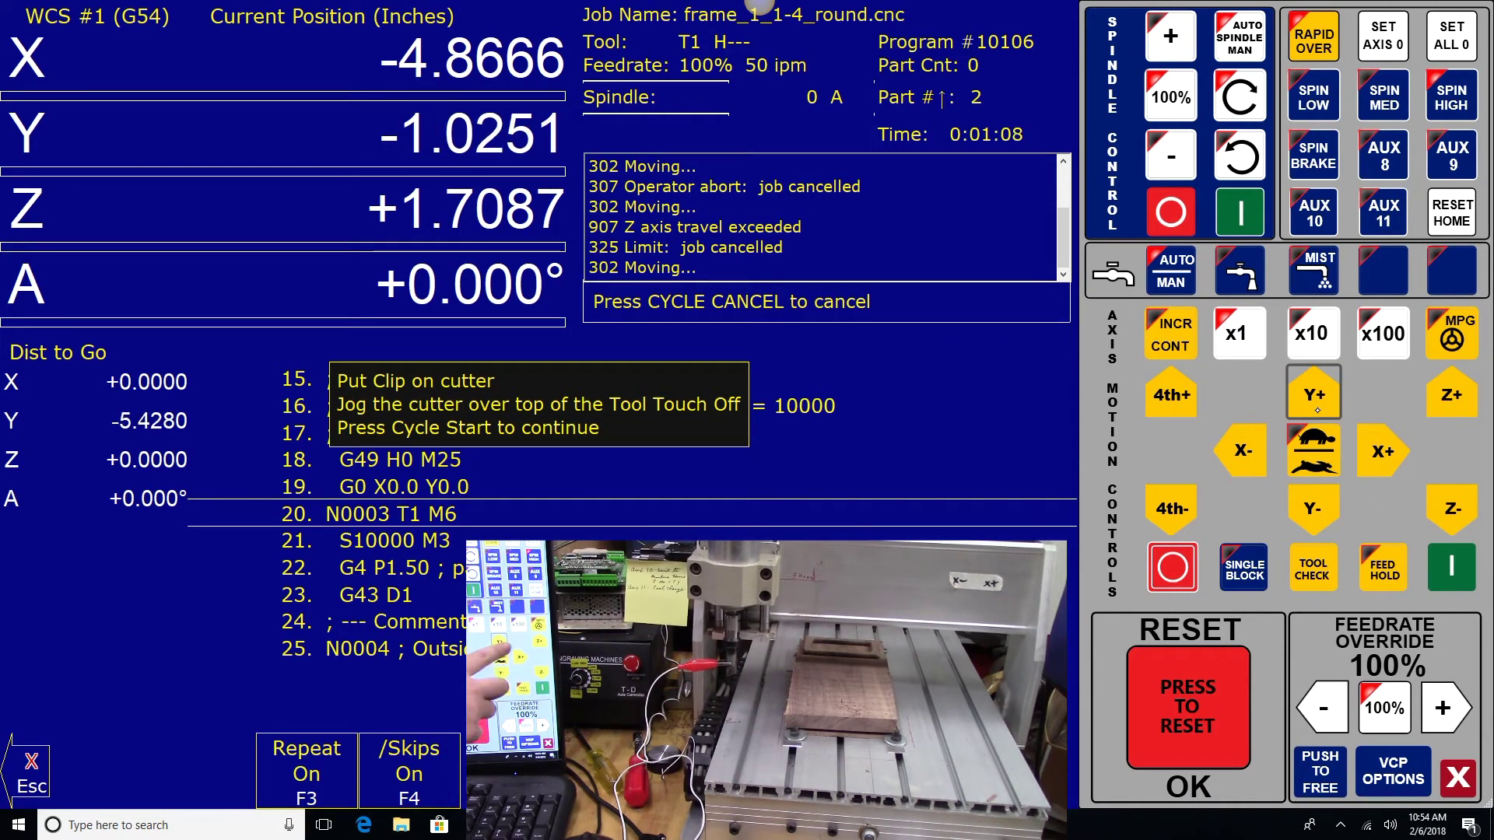
pyautogui.click(1378, 451)
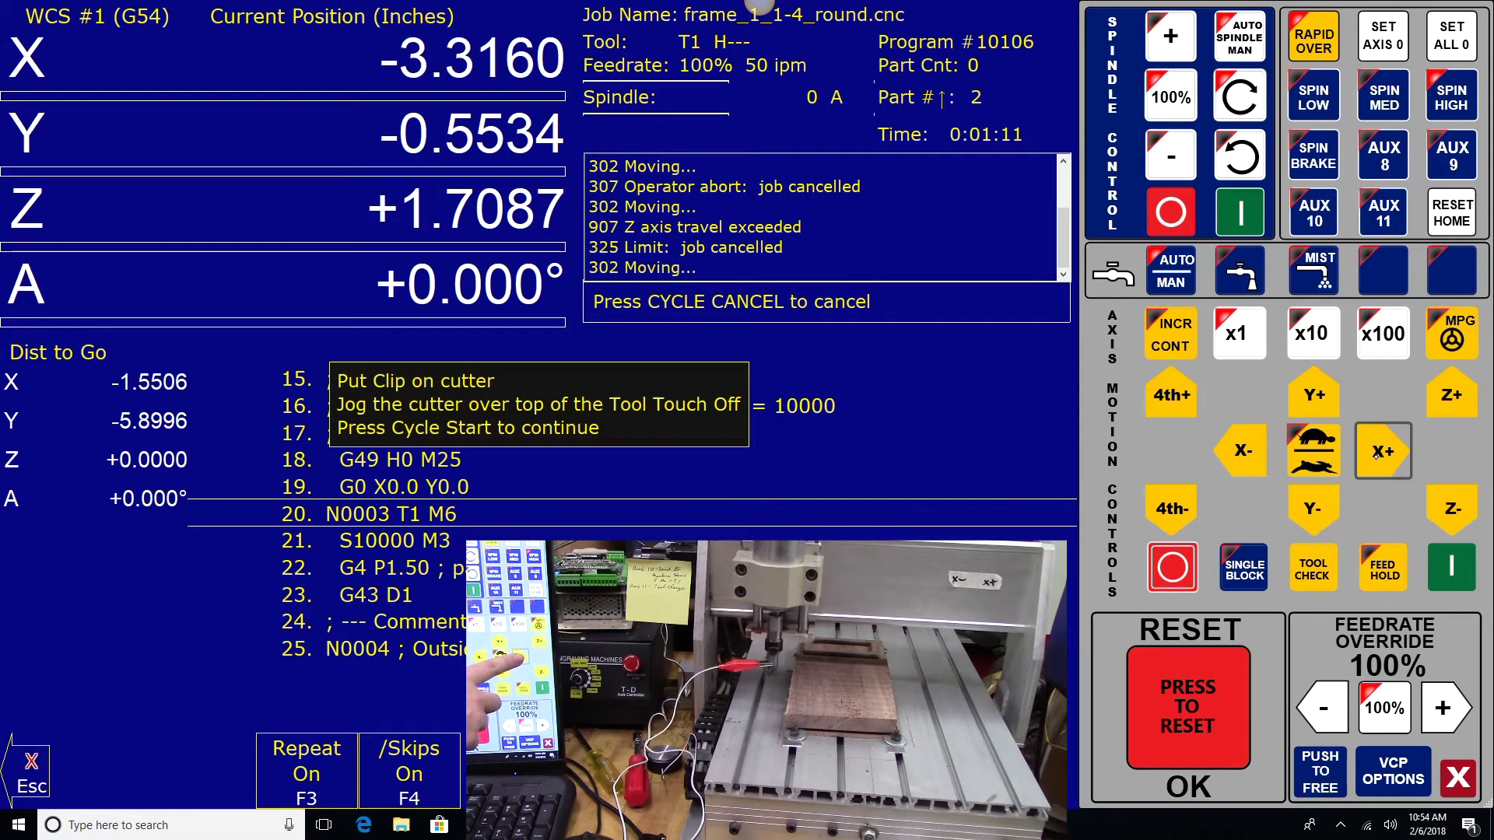
pyautogui.click(1314, 395)
pyautogui.click(1314, 395)
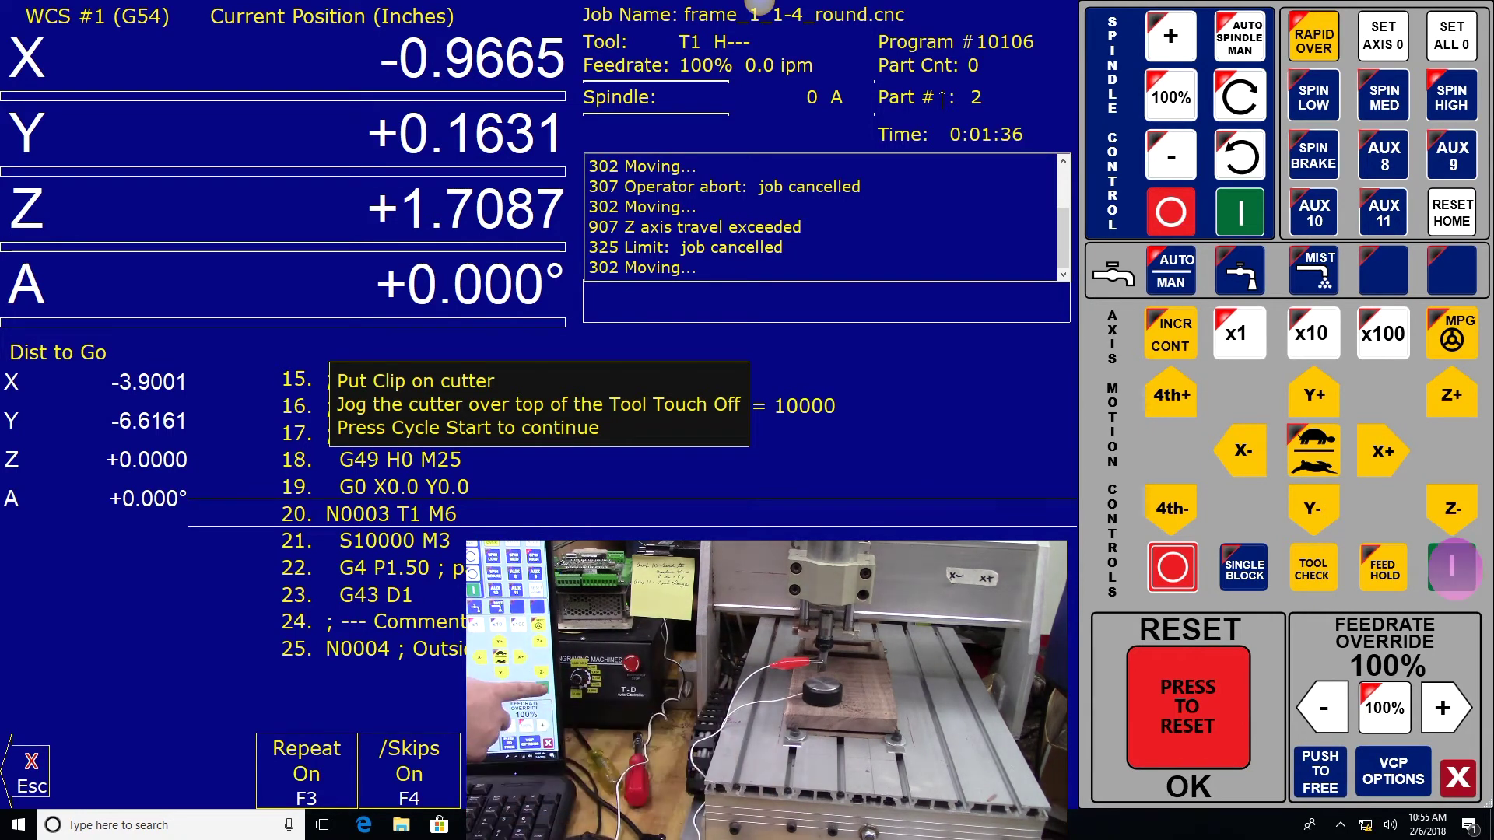
# Step: Resume the cycle so Z probes down onto the touch-off puck at 5.0 ipm
pyautogui.hotkey('alt', 'r')
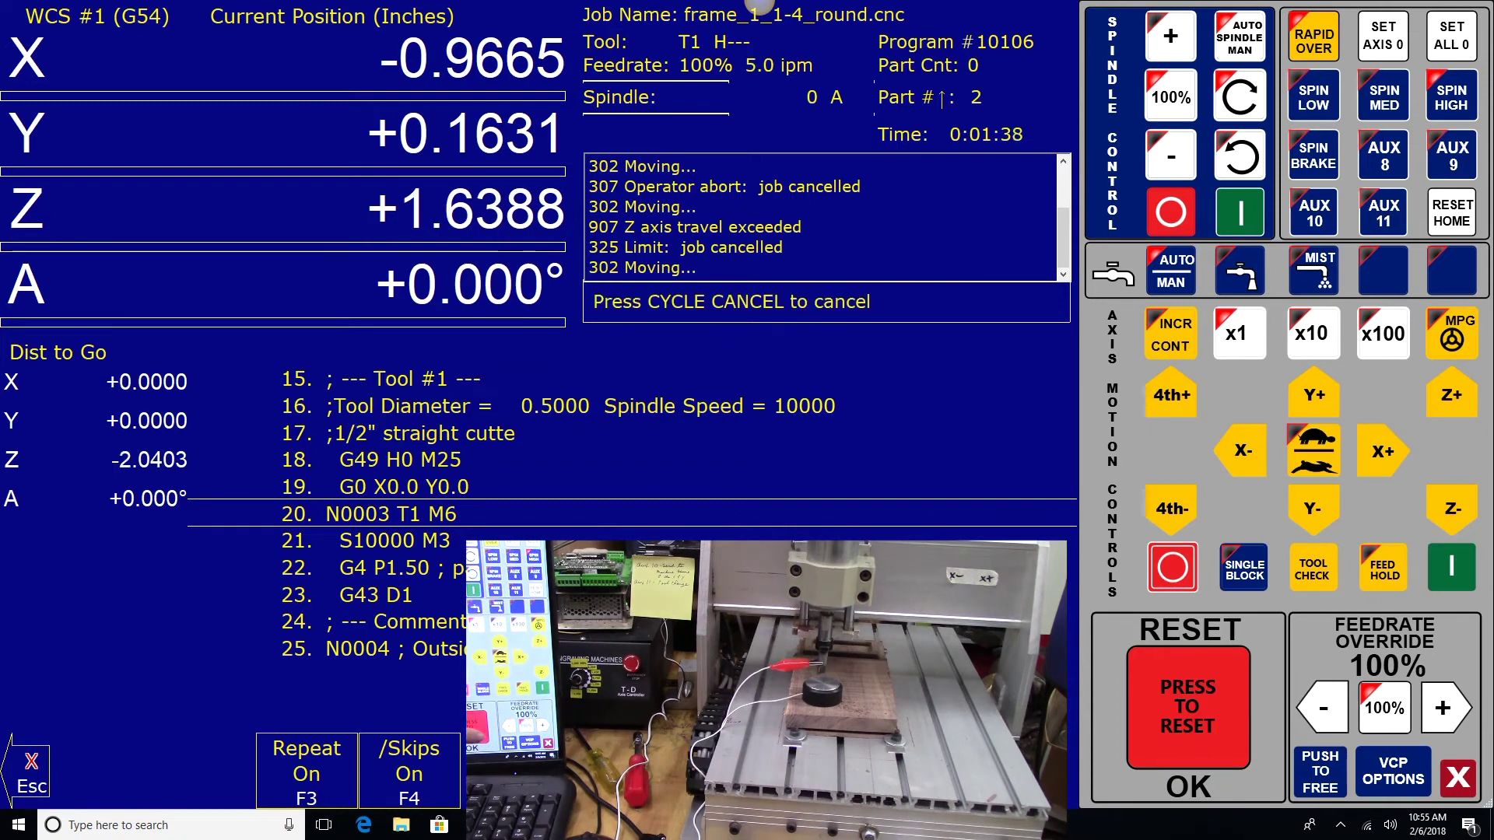